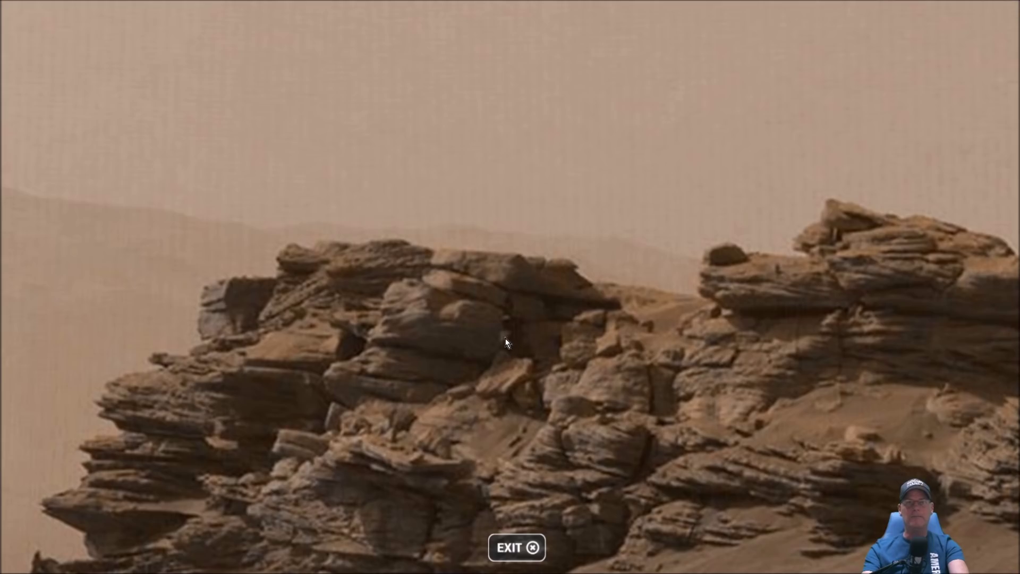
# Compare the last history snapshot with Snapshot 2 at the bright streak on the end of the large overhanging boulder
pyautogui.moveTo(556, 362); pyautogui.dragTo(463, 364)
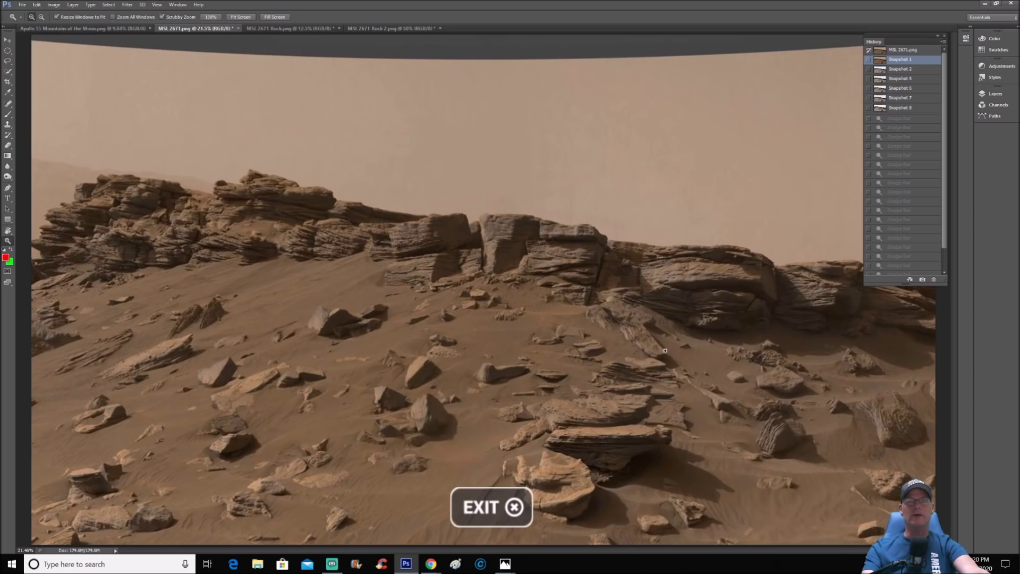
pyautogui.click(718, 350)
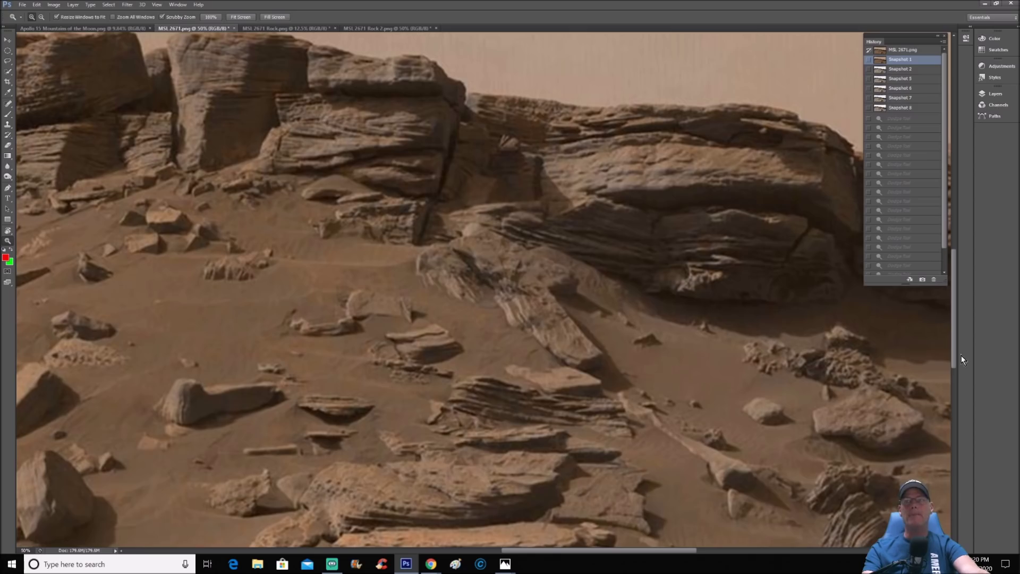
pyautogui.moveTo(954, 343); pyautogui.dragTo(957, 291)
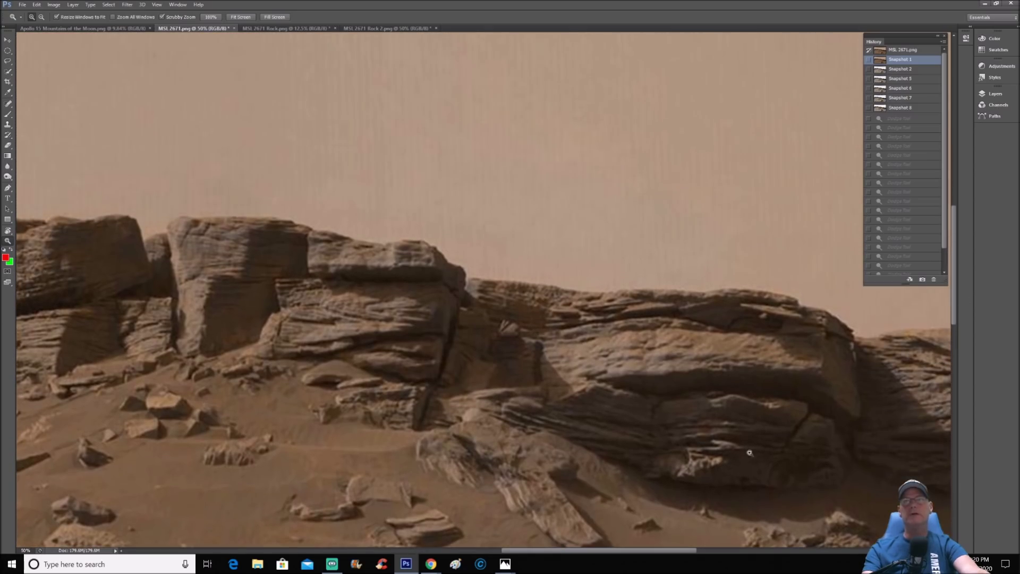
pyautogui.moveTo(587, 550); pyautogui.dragTo(634, 550)
pyautogui.moveTo(701, 416); pyautogui.dragTo(716, 360)
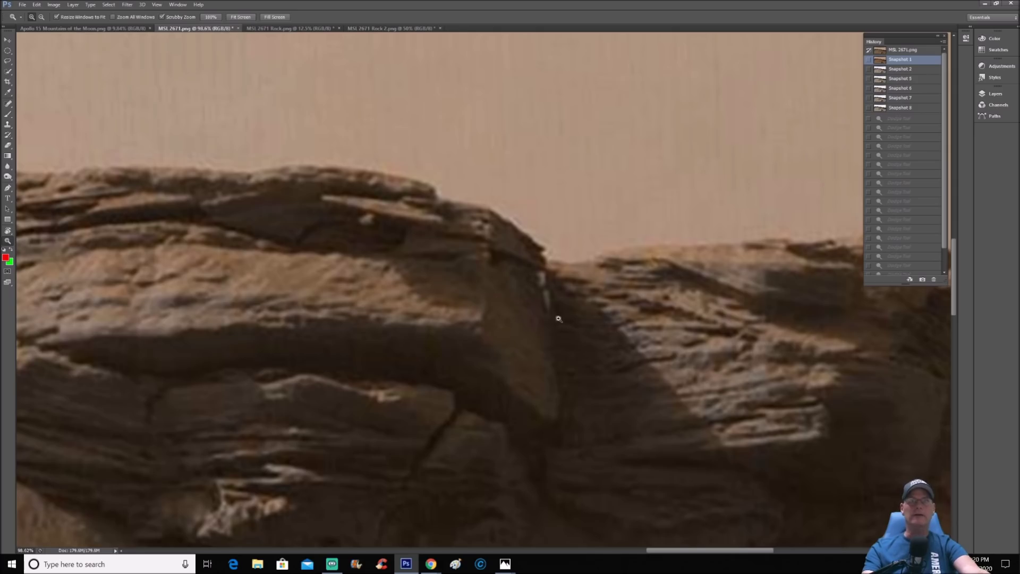
pyautogui.click(897, 107)
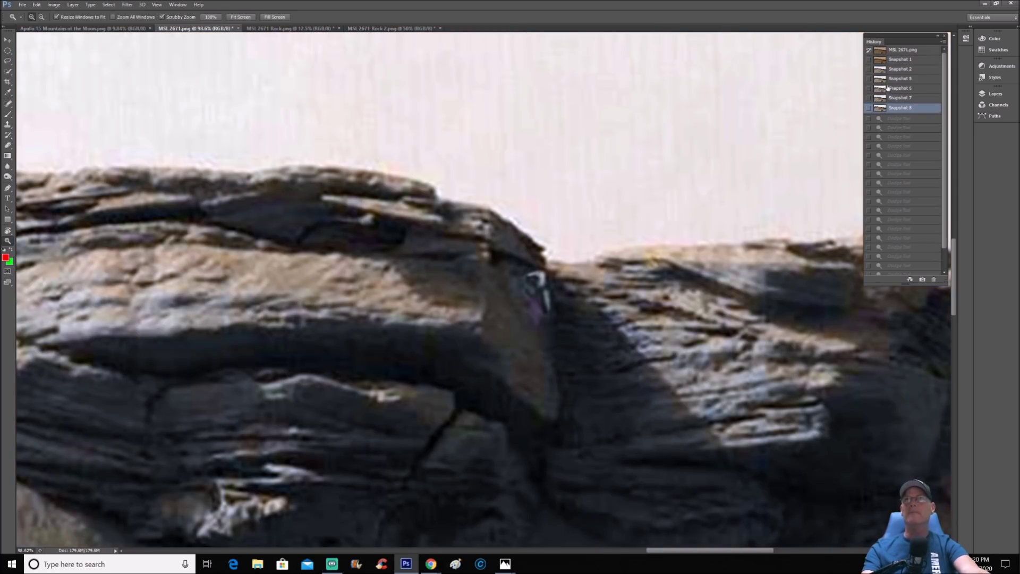
pyautogui.click(901, 70)
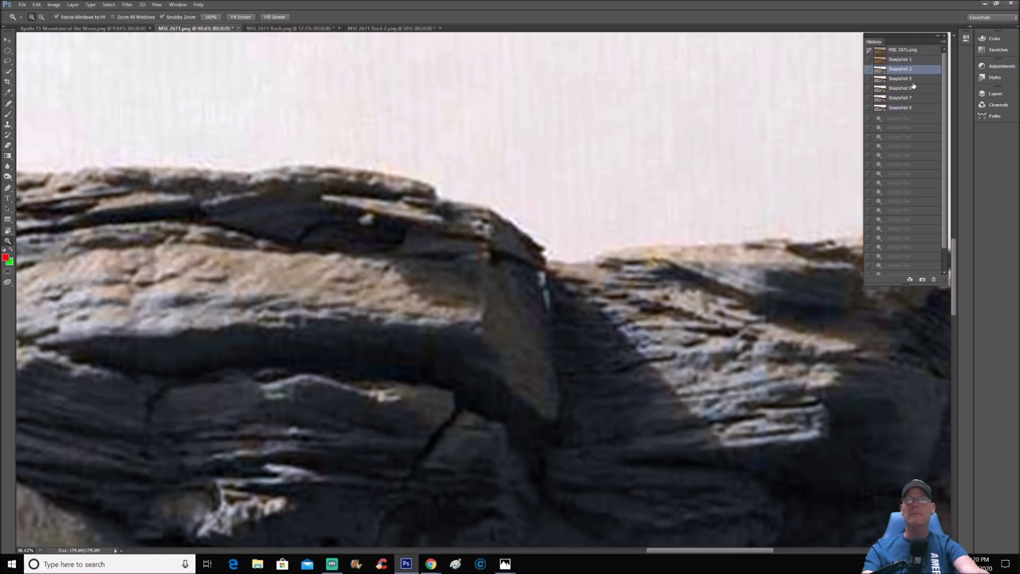
# Mark the bright streak on the end of the overhanging boulder with red brush strokes
pyautogui.press('b')
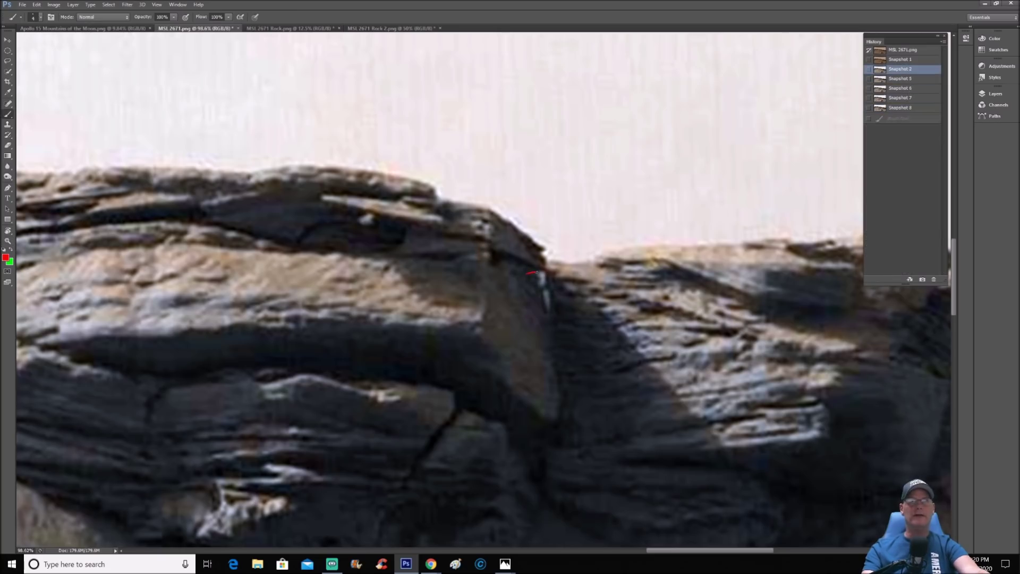
pyautogui.moveTo(535, 274); pyautogui.dragTo(533, 274)
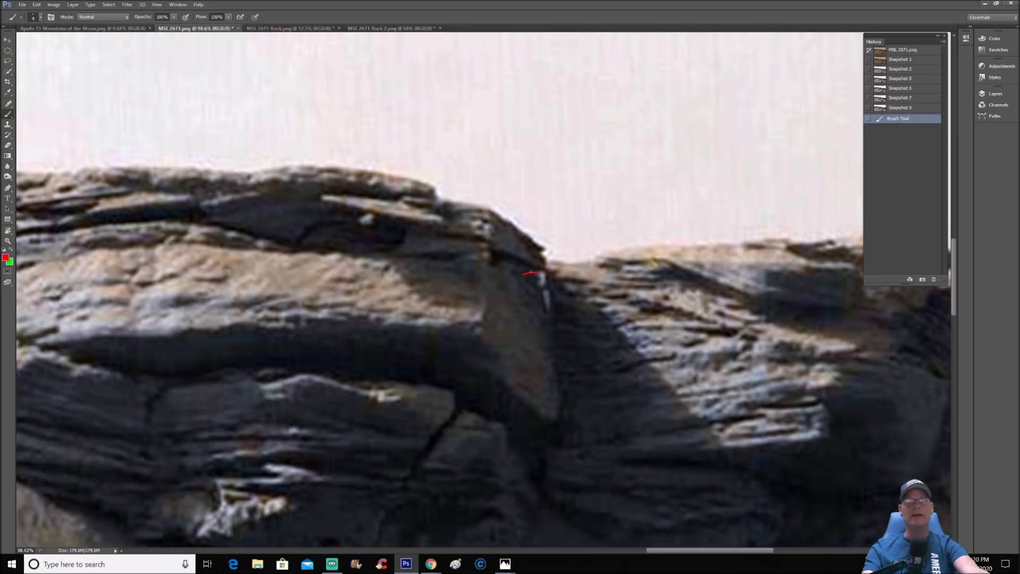
pyautogui.moveTo(588, 236)
pyautogui.mouseDown()
pyautogui.moveTo(550, 270)
pyautogui.moveTo(559, 259)
pyautogui.moveTo(552, 268)
pyautogui.moveTo(562, 303)
pyautogui.mouseUp()
# Restore the last history snapshot and circle in red the two bright spots on the boulder and the pale patch in the neighbouring crevice
pyautogui.click(919, 108)
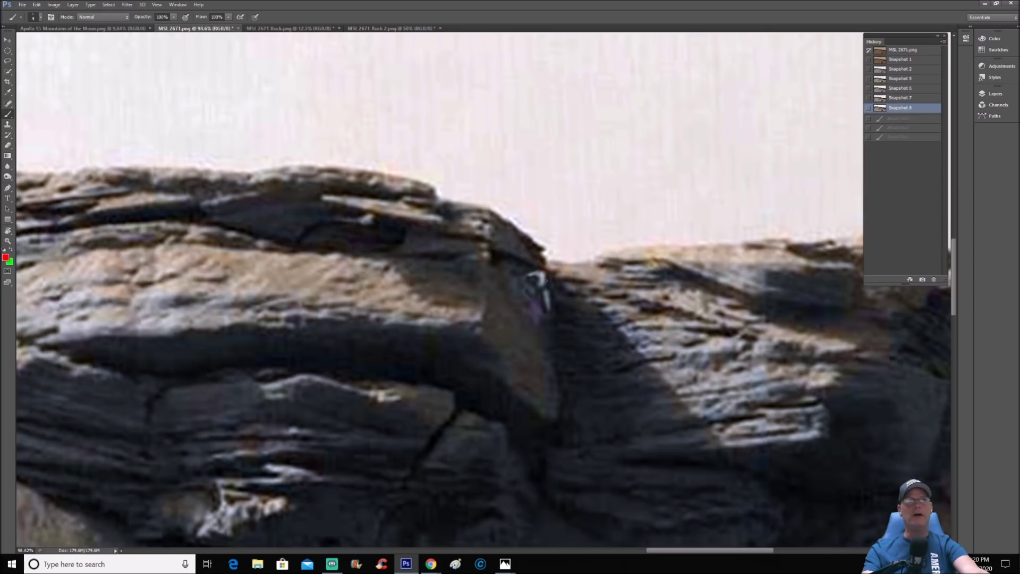
pyautogui.moveTo(336, 212)
pyautogui.mouseDown()
pyautogui.moveTo(381, 242)
pyautogui.moveTo(364, 200)
pyautogui.moveTo(337, 211)
pyautogui.mouseUp()
pyautogui.moveTo(510, 273)
pyautogui.mouseDown()
pyautogui.moveTo(557, 312)
pyautogui.moveTo(544, 255)
pyautogui.moveTo(503, 261)
pyautogui.mouseUp()
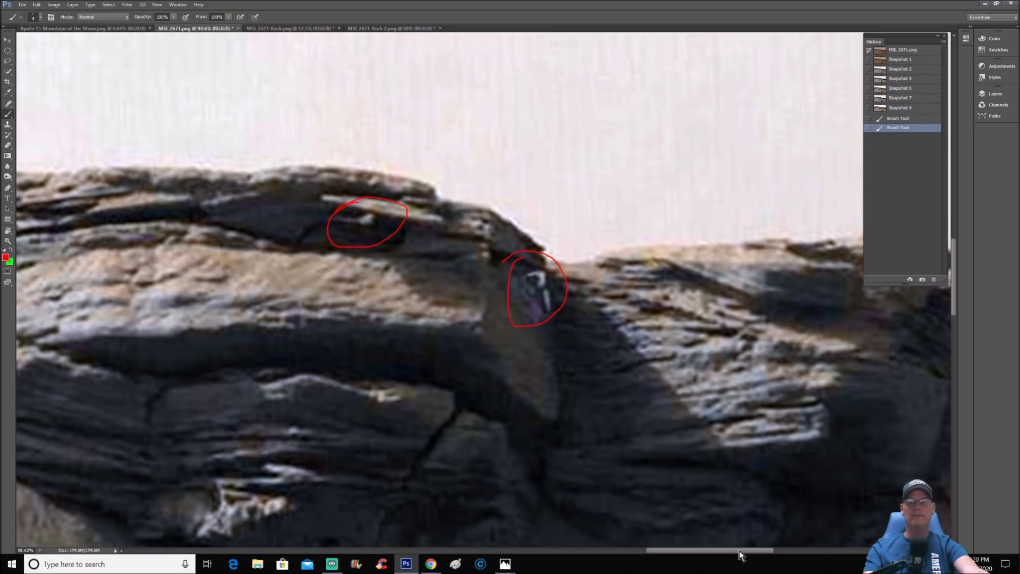
pyautogui.moveTo(740, 551); pyautogui.dragTo(650, 553)
pyautogui.moveTo(429, 183)
pyautogui.mouseDown()
pyautogui.moveTo(396, 206)
pyautogui.moveTo(400, 272)
pyautogui.moveTo(489, 258)
pyautogui.moveTo(483, 203)
pyautogui.moveTo(429, 196)
pyautogui.mouseUp()
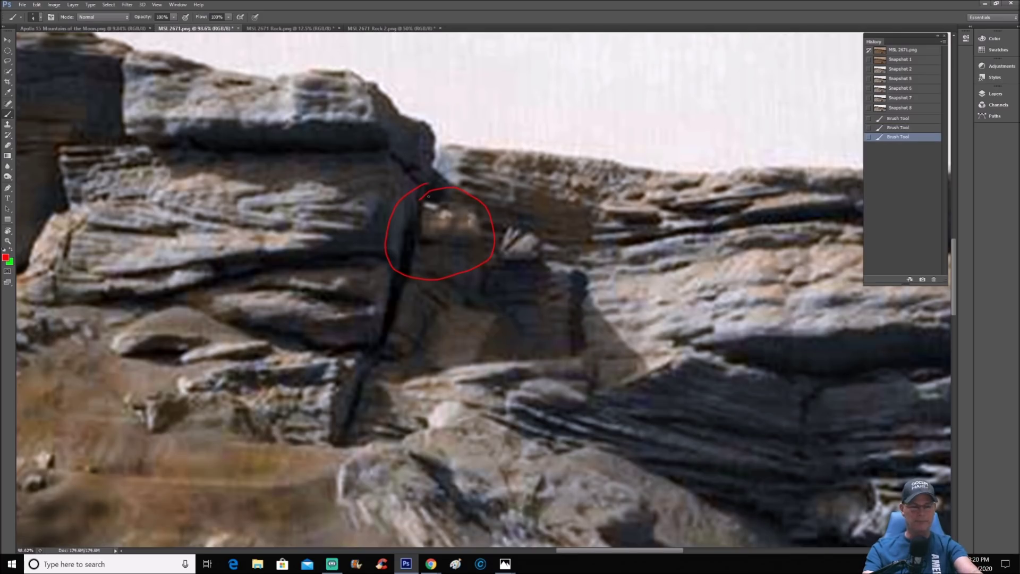
# Switch to Snapshot 1 and brush two red arrows plus a short red line at the pale features in the crevice
pyautogui.scroll(5, 460, 265)
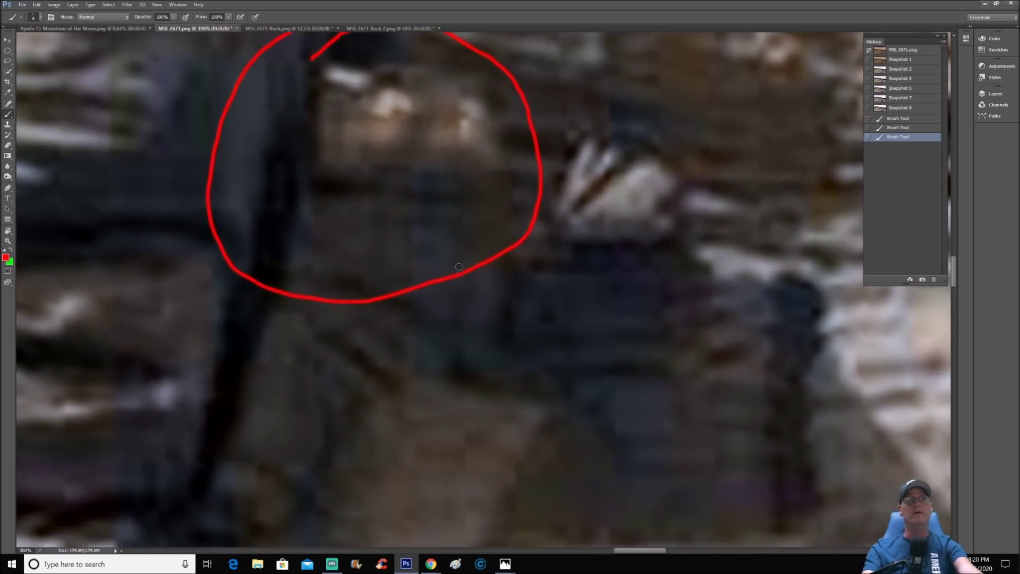
pyautogui.scroll(3, 459, 265)
pyautogui.click(897, 60)
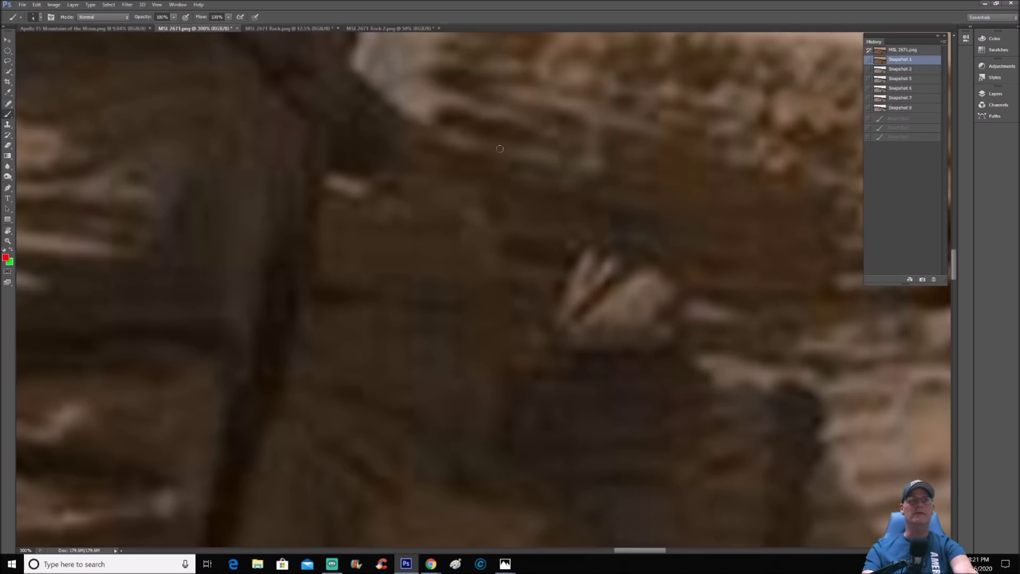
pyautogui.moveTo(540, 117)
pyautogui.mouseDown()
pyautogui.moveTo(496, 175)
pyautogui.moveTo(503, 153)
pyautogui.moveTo(529, 170)
pyautogui.mouseUp()
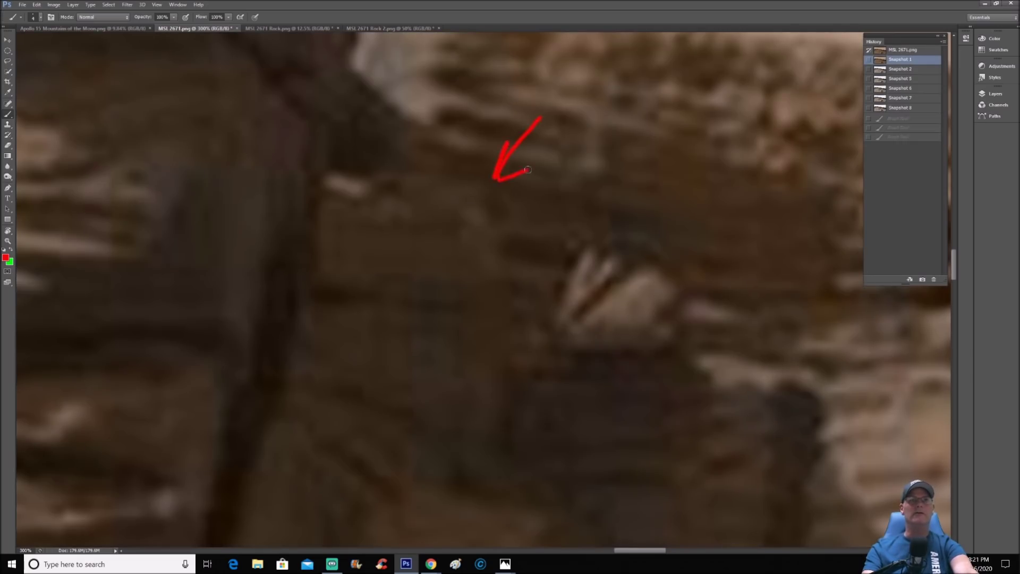
pyautogui.moveTo(386, 294)
pyautogui.mouseDown()
pyautogui.moveTo(397, 235)
pyautogui.moveTo(392, 244)
pyautogui.moveTo(406, 245)
pyautogui.mouseUp()
pyautogui.moveTo(348, 184); pyautogui.dragTo(353, 185)
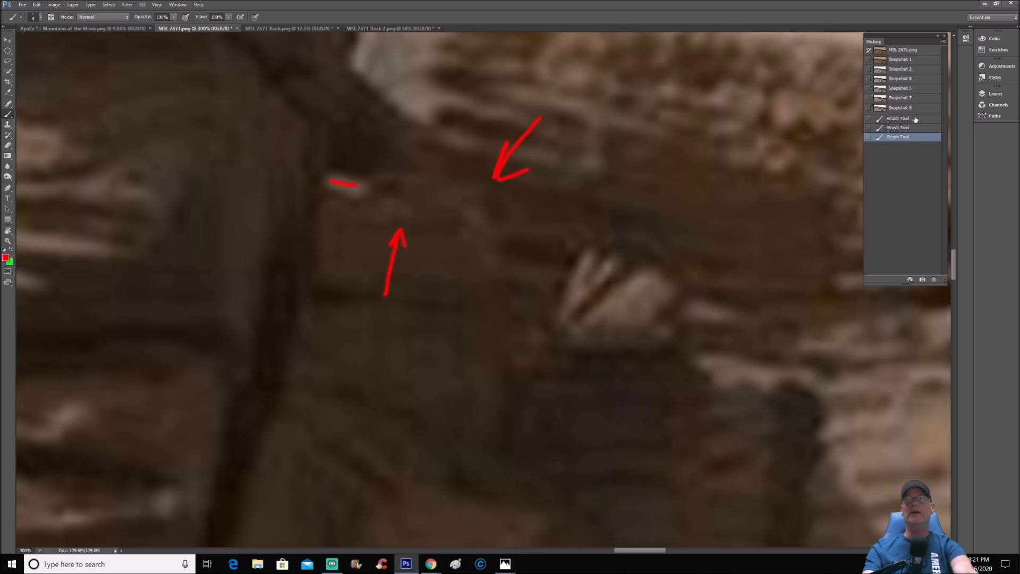
# Restore the last history snapshot and circle the pair of glowing spots in the crevice in red
pyautogui.click(923, 108)
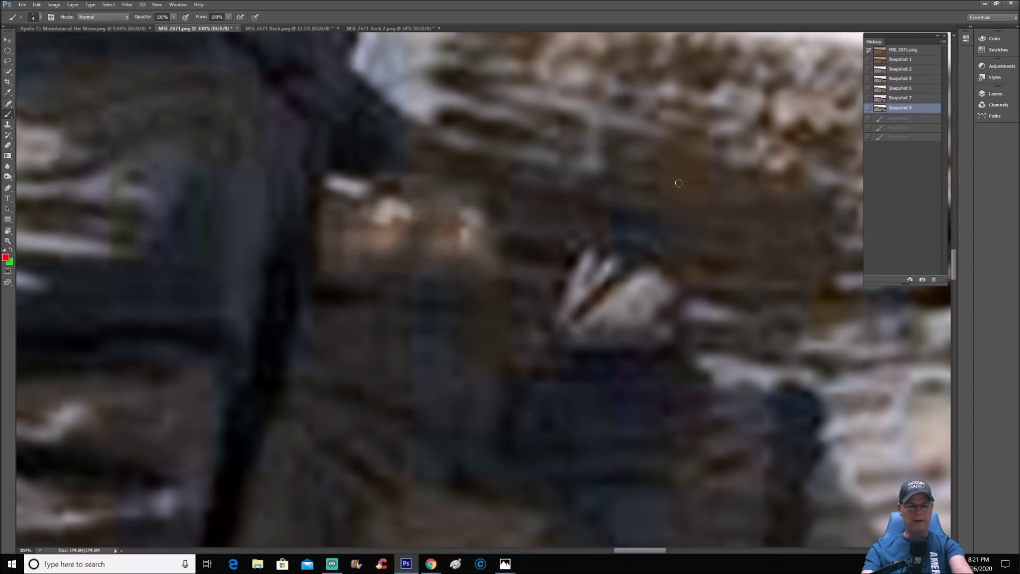
pyautogui.hotkey('ctrl', '-')
pyautogui.moveTo(428, 186)
pyautogui.mouseDown()
pyautogui.moveTo(372, 206)
pyautogui.moveTo(362, 280)
pyautogui.moveTo(503, 290)
pyautogui.moveTo(495, 202)
pyautogui.moveTo(418, 201)
pyautogui.mouseUp()
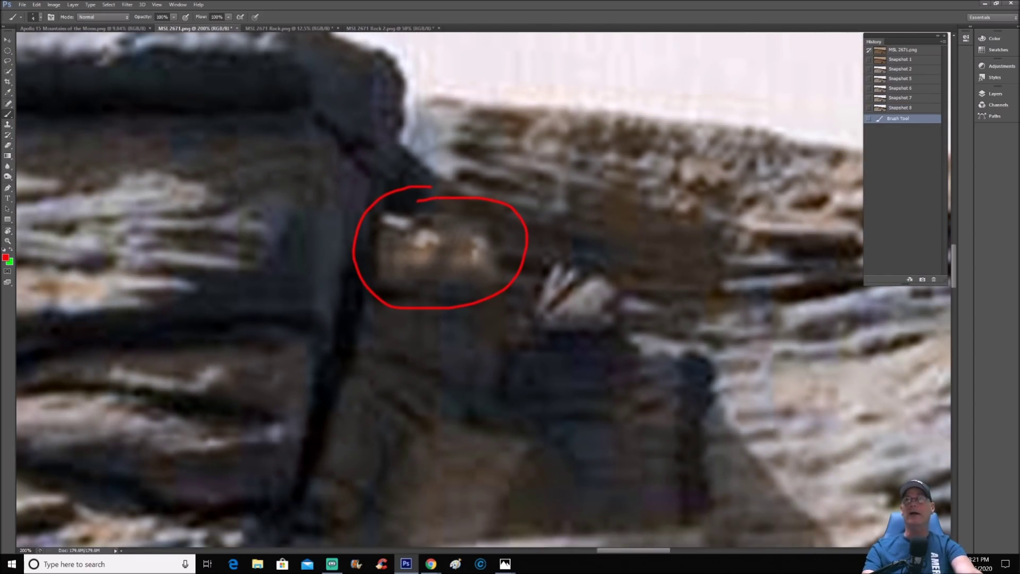
# Compare Snapshot 1 with the last history snapshot at the glowing spots in the crevice
pyautogui.click(915, 69)
pyautogui.click(901, 62)
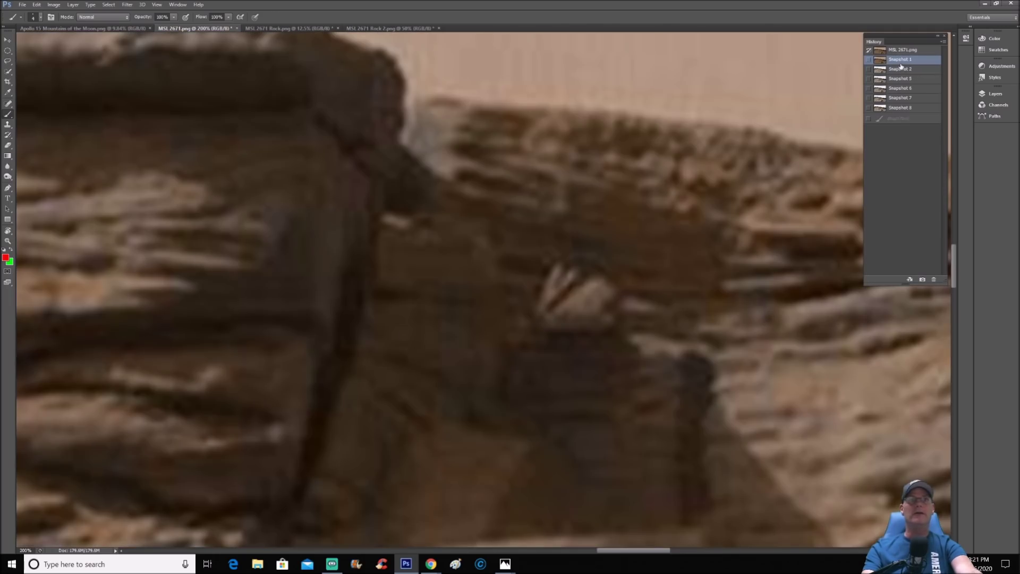
pyautogui.scroll(-5, 770, 151)
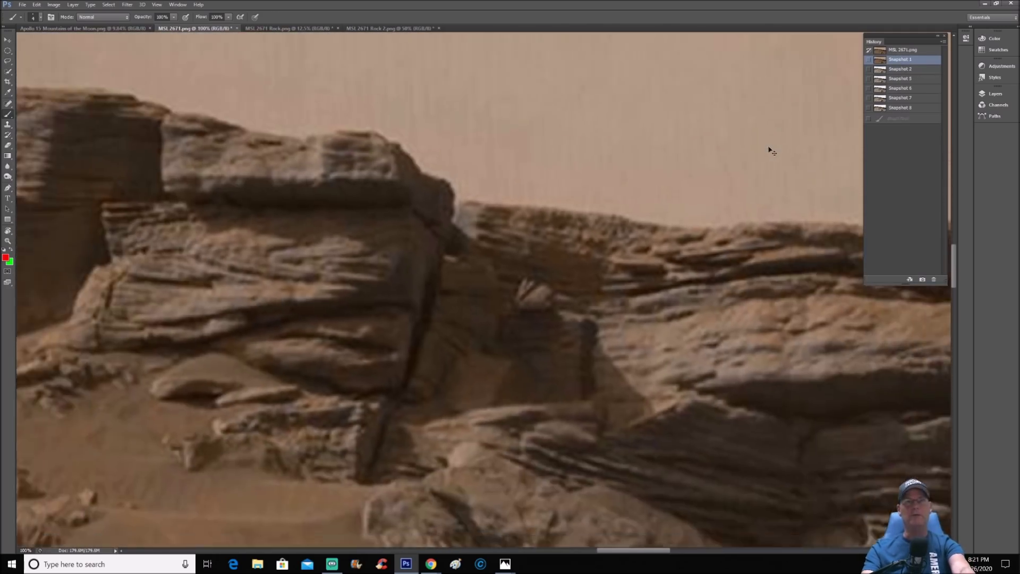
pyautogui.scroll(5, 768, 150)
pyautogui.hotkey('ctrl', '+')
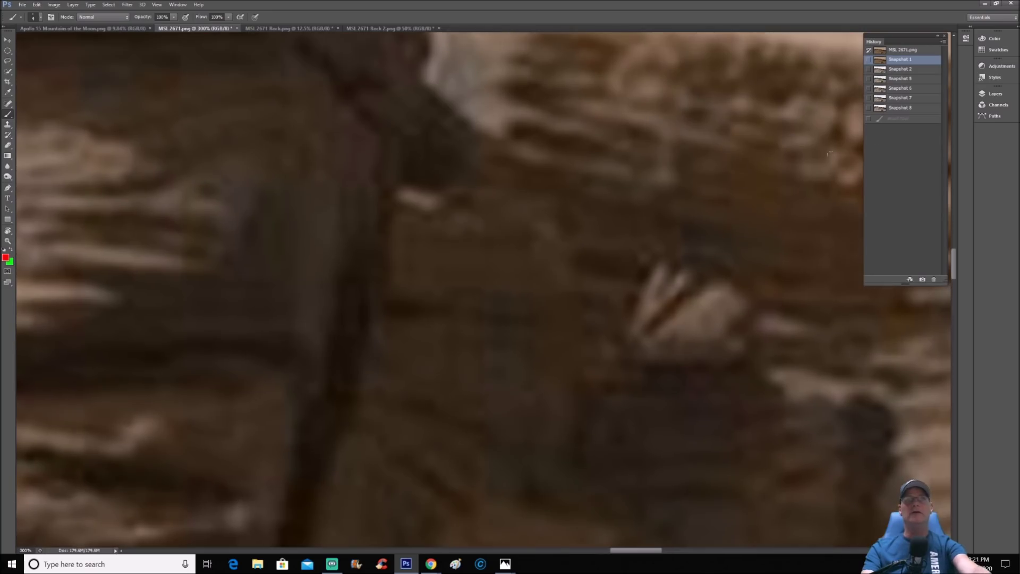
pyautogui.click(909, 69)
pyautogui.click(906, 108)
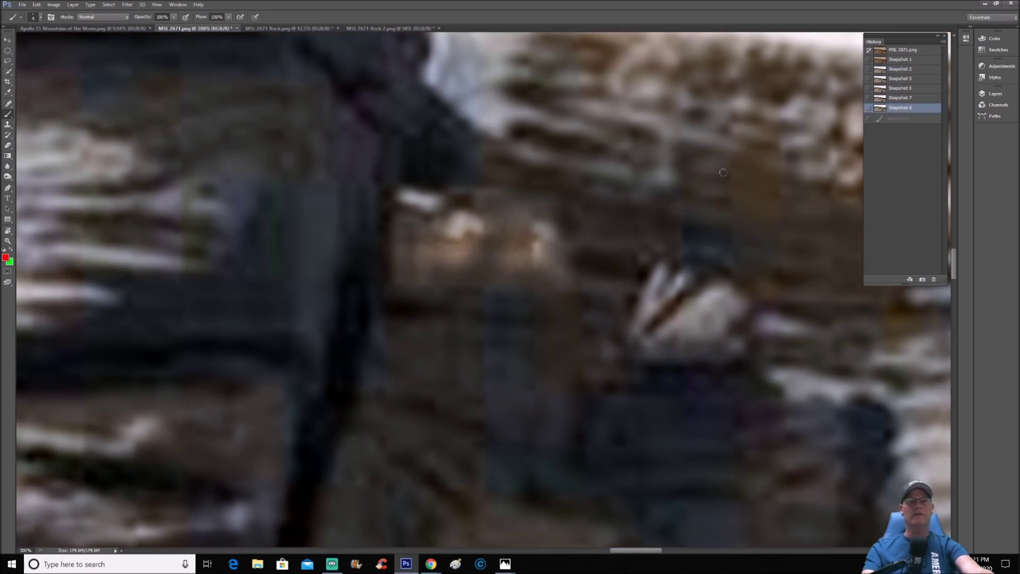
# Circle the dark recess beneath the top ledge of the far-left rock outcrop in red on Snapshot 2
pyautogui.hotkey('ctrl', '-')
pyautogui.hotkey('ctrl', '-')
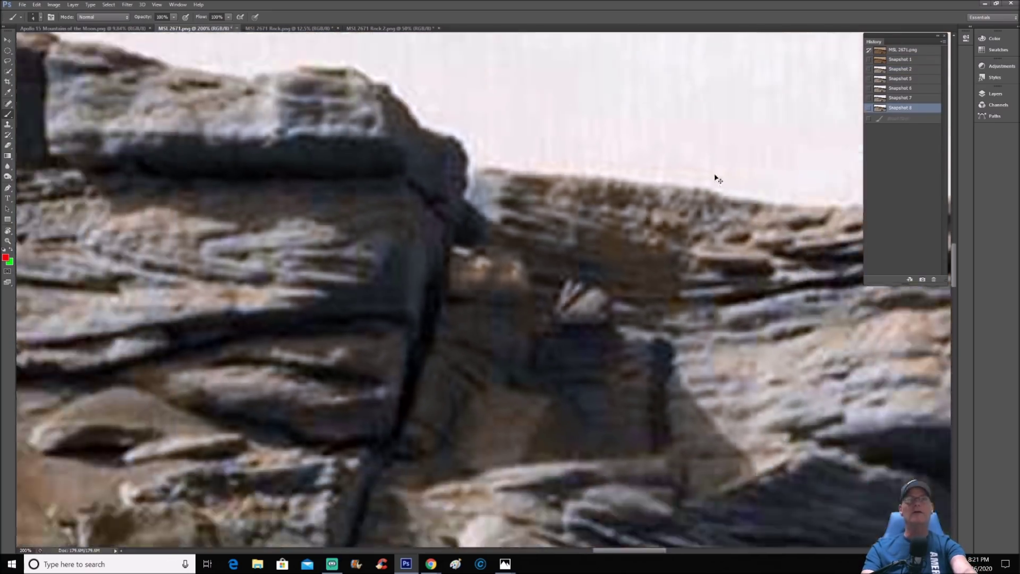
pyautogui.moveTo(563, 552); pyautogui.dragTo(330, 557)
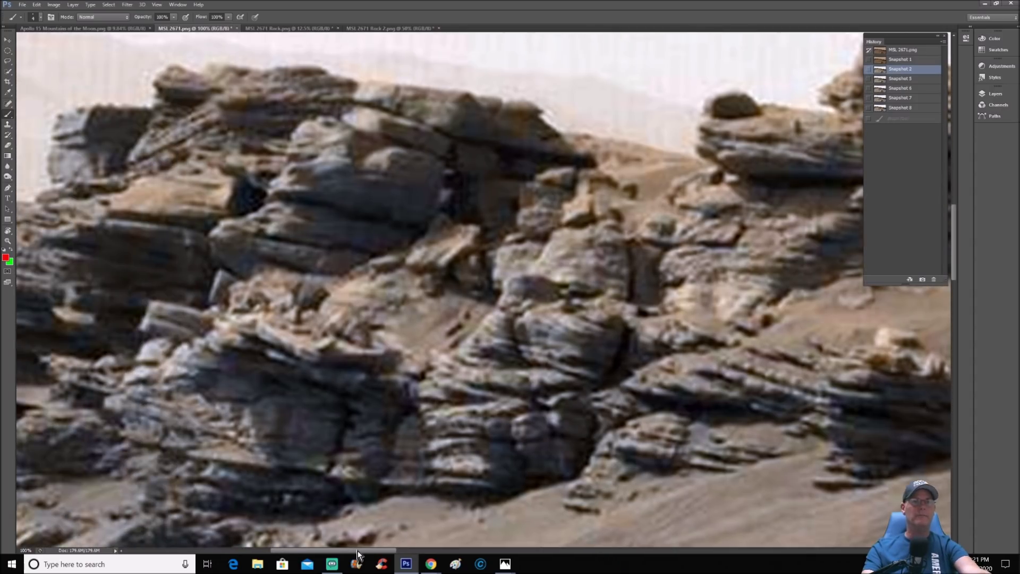
pyautogui.moveTo(382, 552); pyautogui.dragTo(360, 552)
pyautogui.scroll(1, 450, 77)
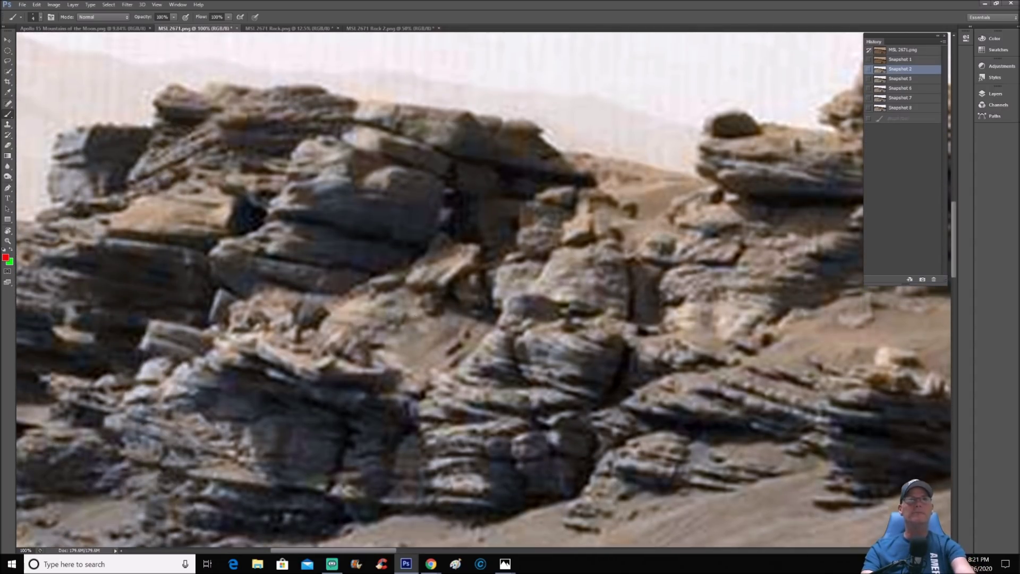
pyautogui.moveTo(407, 186)
pyautogui.mouseDown()
pyautogui.moveTo(455, 259)
pyautogui.moveTo(441, 162)
pyautogui.mouseUp()
pyautogui.scroll(1, 440, 162)
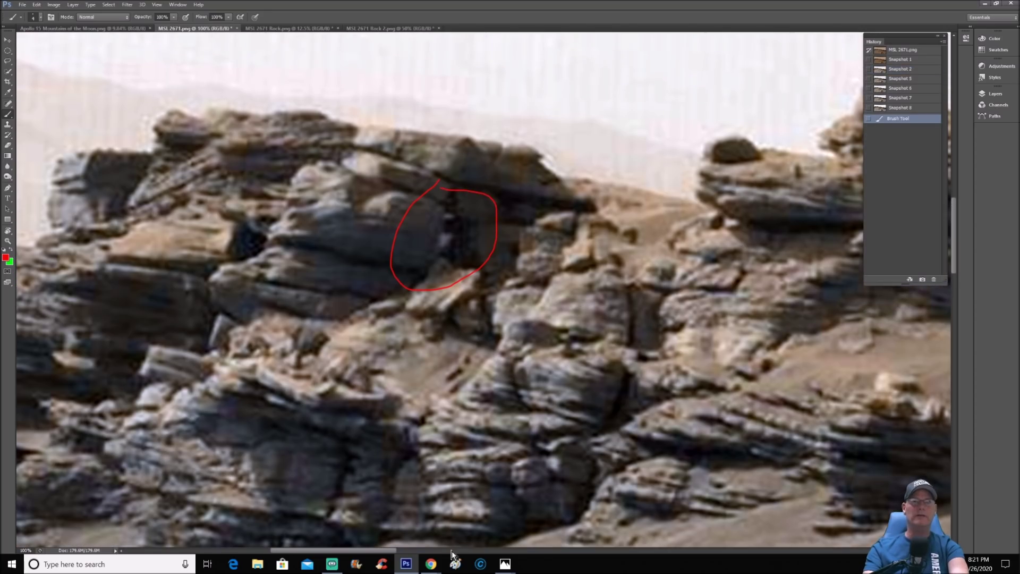
# Trace the details inside the circled recess with a short red line, a small curved stroke and a small loop
pyautogui.moveTo(393, 553); pyautogui.dragTo(385, 552)
pyautogui.scroll(2, 483, 300)
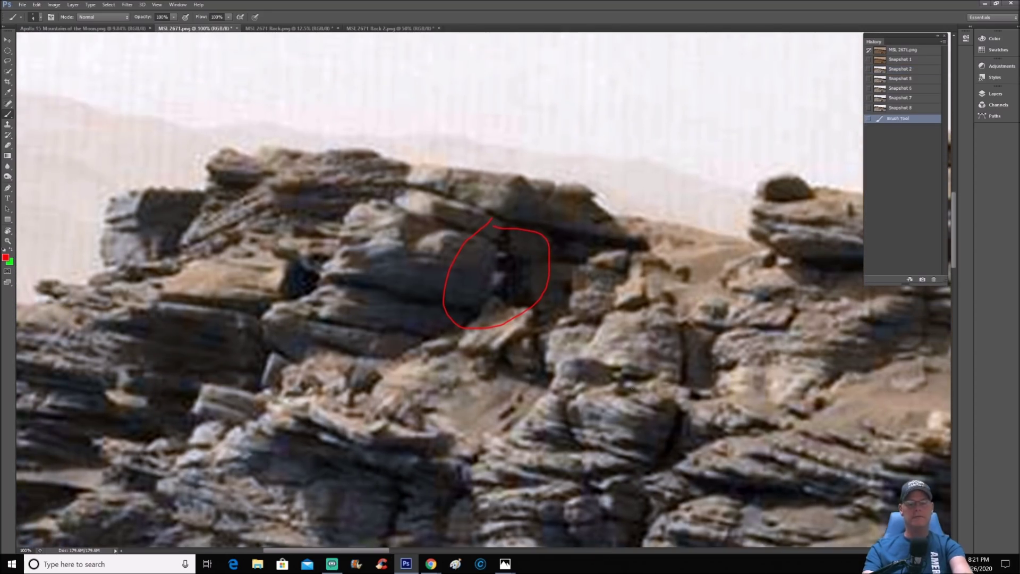
pyautogui.hotkey('ctrl', '+')
pyautogui.moveTo(511, 221); pyautogui.dragTo(538, 218)
pyautogui.moveTo(497, 253)
pyautogui.mouseDown()
pyautogui.moveTo(535, 251)
pyautogui.moveTo(507, 290)
pyautogui.moveTo(523, 281)
pyautogui.moveTo(514, 278)
pyautogui.mouseUp()
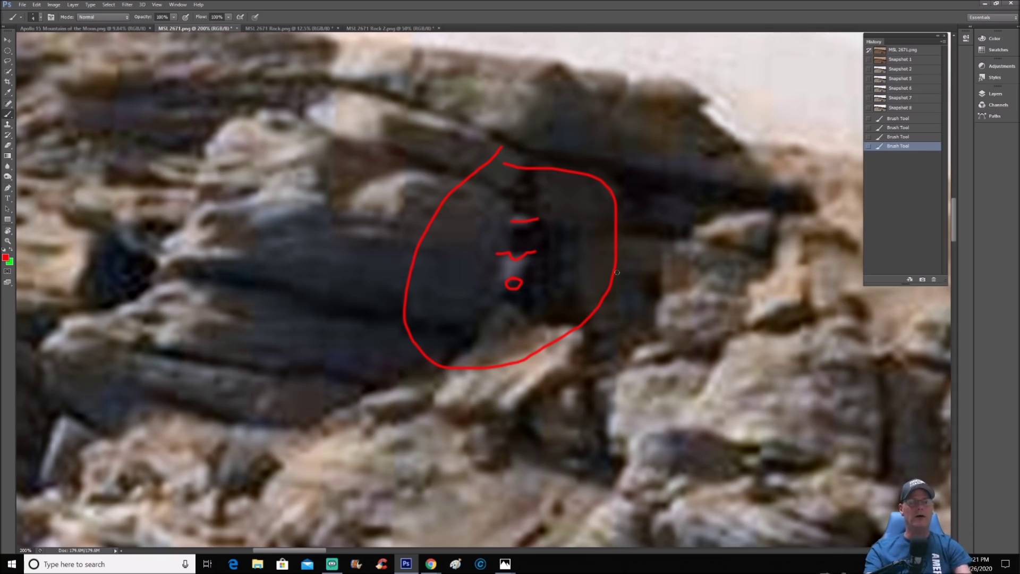
pyautogui.hotkey('ctrl', '-')
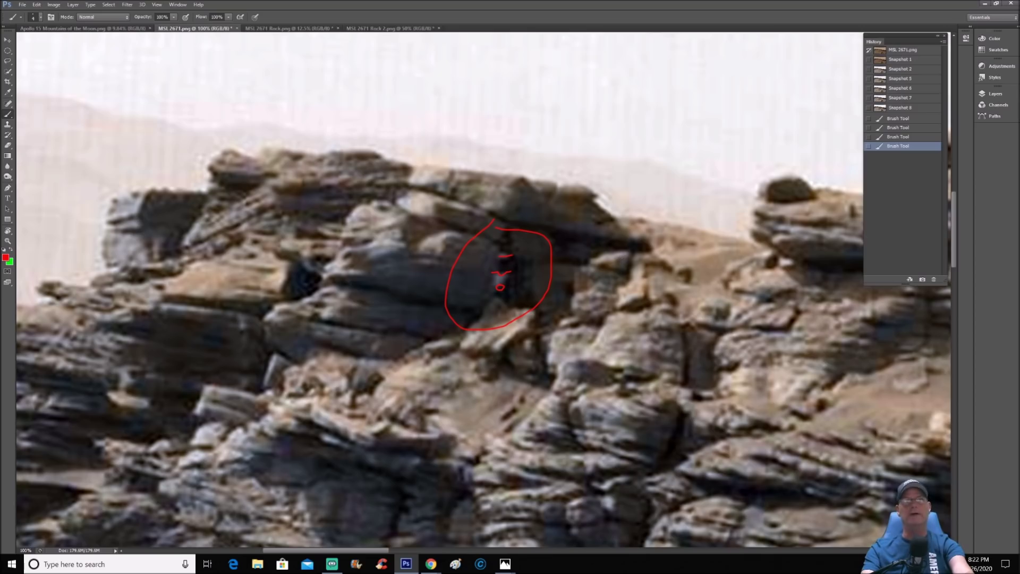
# Restore the last history snapshot, circle the dark recess in red and trace the top line, arched outline and small spot inside it
pyautogui.click(903, 108)
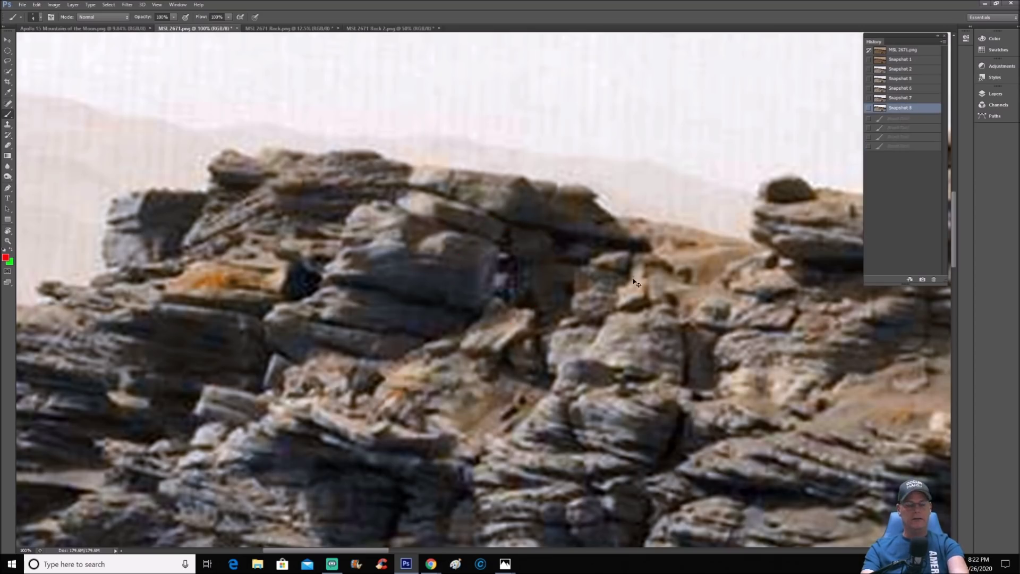
pyautogui.hotkey('ctrl', '+')
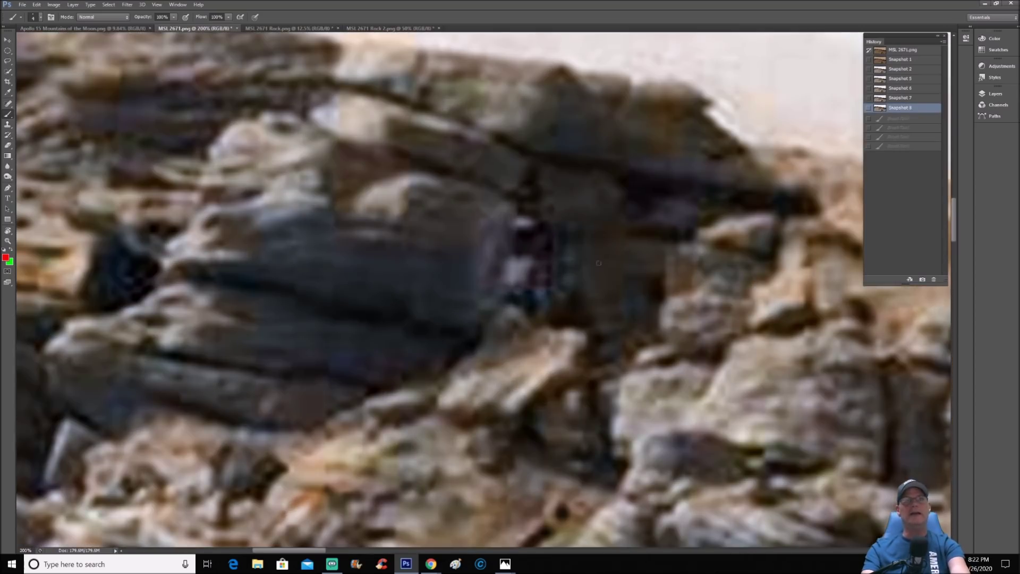
pyautogui.moveTo(541, 184)
pyautogui.mouseDown()
pyautogui.moveTo(501, 189)
pyautogui.moveTo(437, 288)
pyautogui.moveTo(532, 367)
pyautogui.moveTo(592, 188)
pyautogui.moveTo(521, 173)
pyautogui.mouseUp()
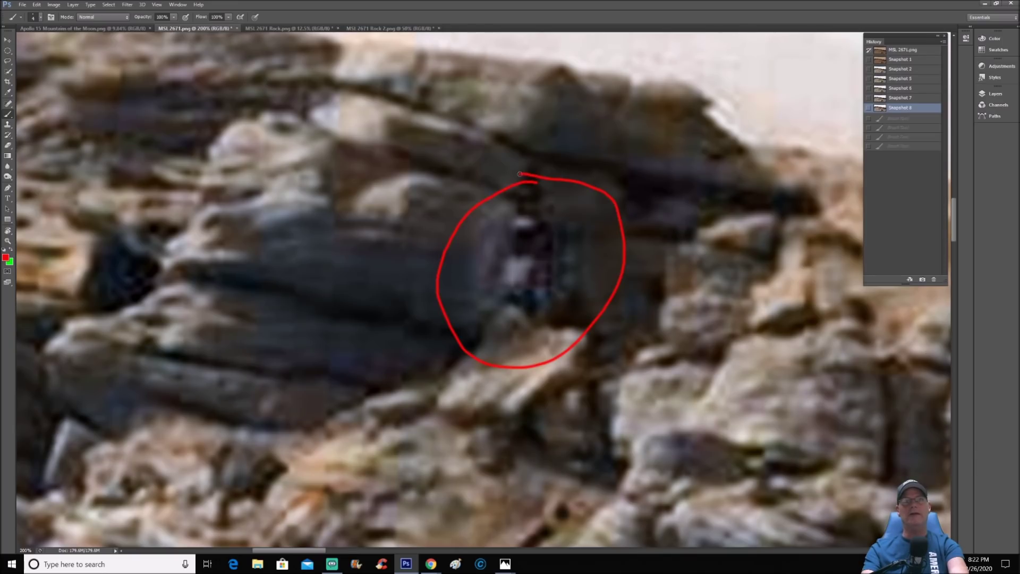
pyautogui.moveTo(511, 224); pyautogui.dragTo(530, 224)
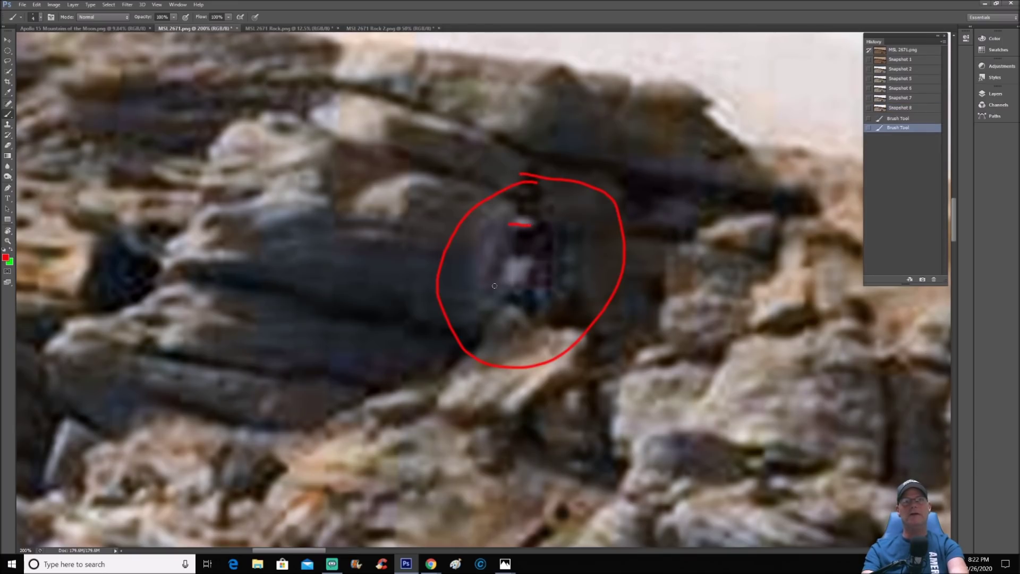
pyautogui.moveTo(498, 269)
pyautogui.mouseDown()
pyautogui.moveTo(509, 256)
pyautogui.moveTo(531, 268)
pyautogui.moveTo(530, 292)
pyautogui.mouseUp()
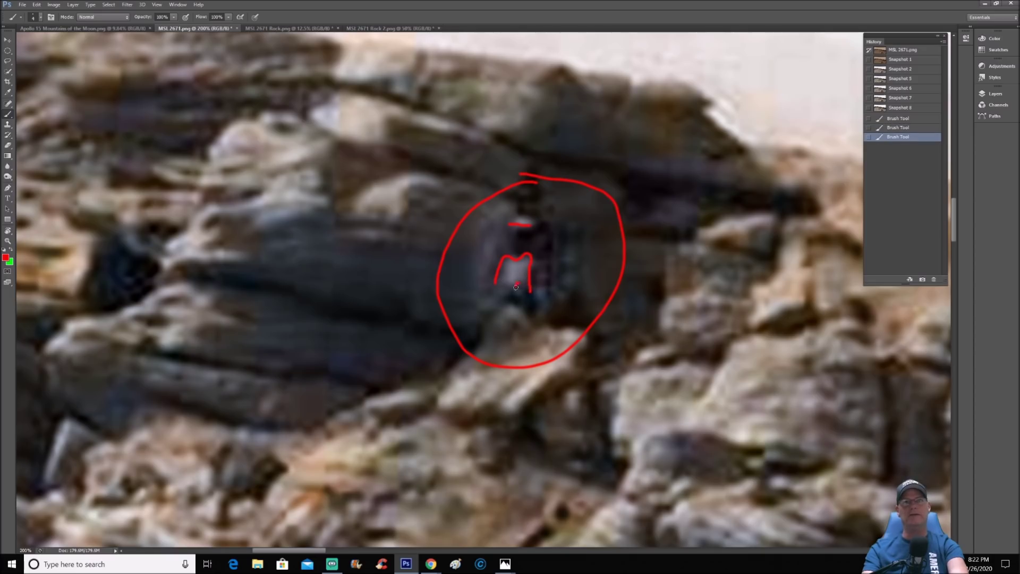
pyautogui.moveTo(519, 287); pyautogui.dragTo(515, 288)
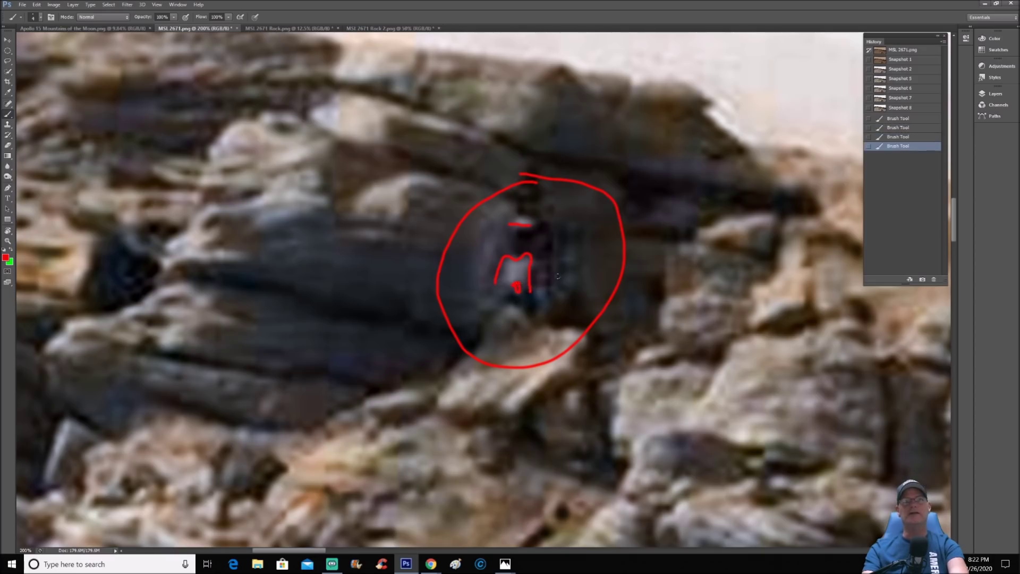
# Restore Snapshot 6, circle the dark recess in red and trace the vertical edges and small curved shapes inside it
pyautogui.click(903, 108)
pyautogui.click(903, 88)
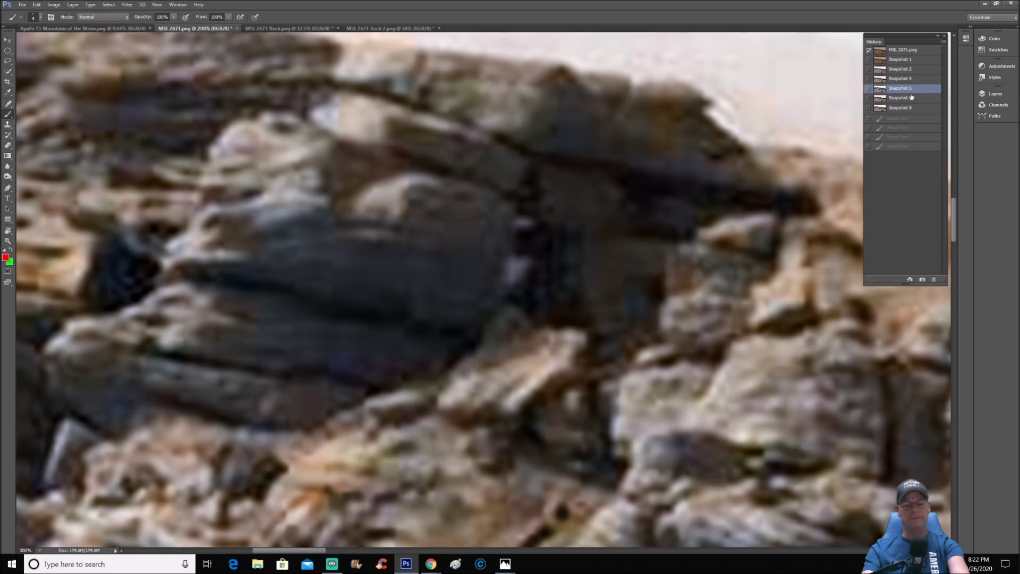
pyautogui.moveTo(509, 187)
pyautogui.mouseDown()
pyautogui.moveTo(463, 239)
pyautogui.moveTo(510, 313)
pyautogui.moveTo(571, 248)
pyautogui.moveTo(521, 180)
pyautogui.moveTo(501, 191)
pyautogui.moveTo(519, 202)
pyautogui.moveTo(508, 301)
pyautogui.mouseUp()
pyautogui.moveTo(490, 240)
pyautogui.mouseDown()
pyautogui.moveTo(505, 247)
pyautogui.moveTo(502, 280)
pyautogui.mouseUp()
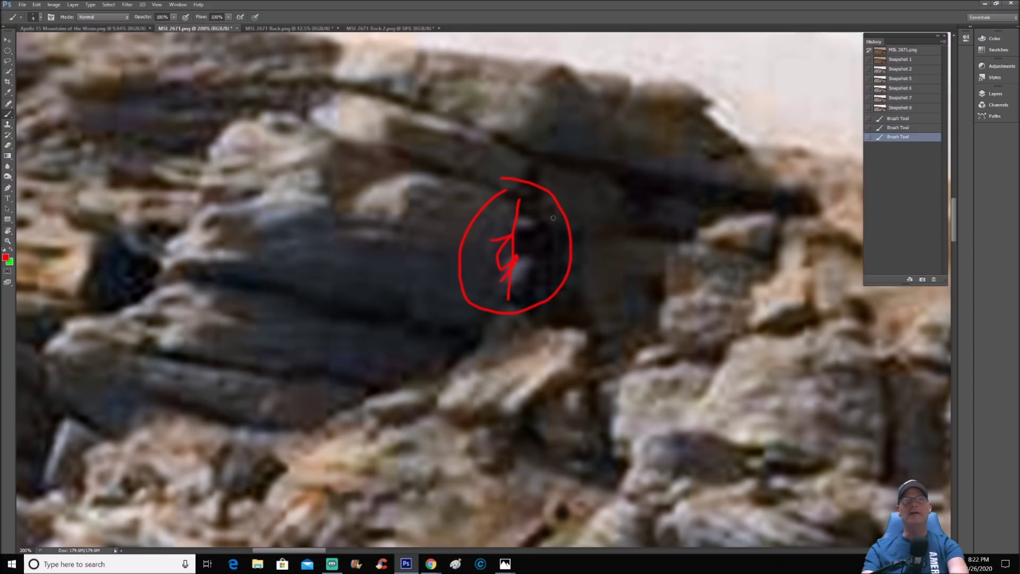
pyautogui.moveTo(519, 200)
pyautogui.mouseDown()
pyautogui.moveTo(532, 216)
pyautogui.moveTo(520, 294)
pyautogui.mouseUp()
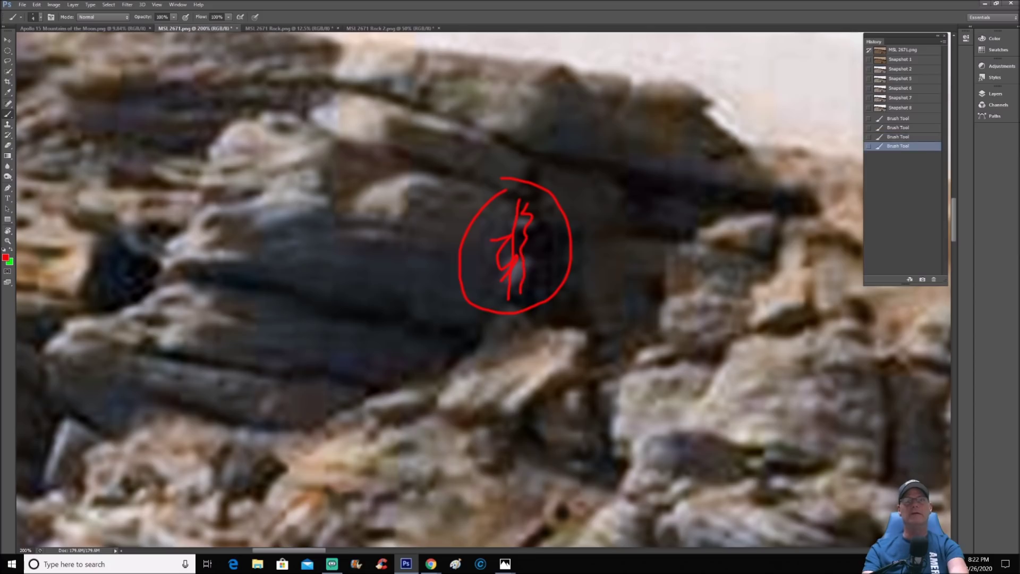
# Restore Snapshot 1 and trace the recess's long vertical edge, hooked outline and short parallel line in red
pyautogui.click(928, 107)
pyautogui.click(934, 88)
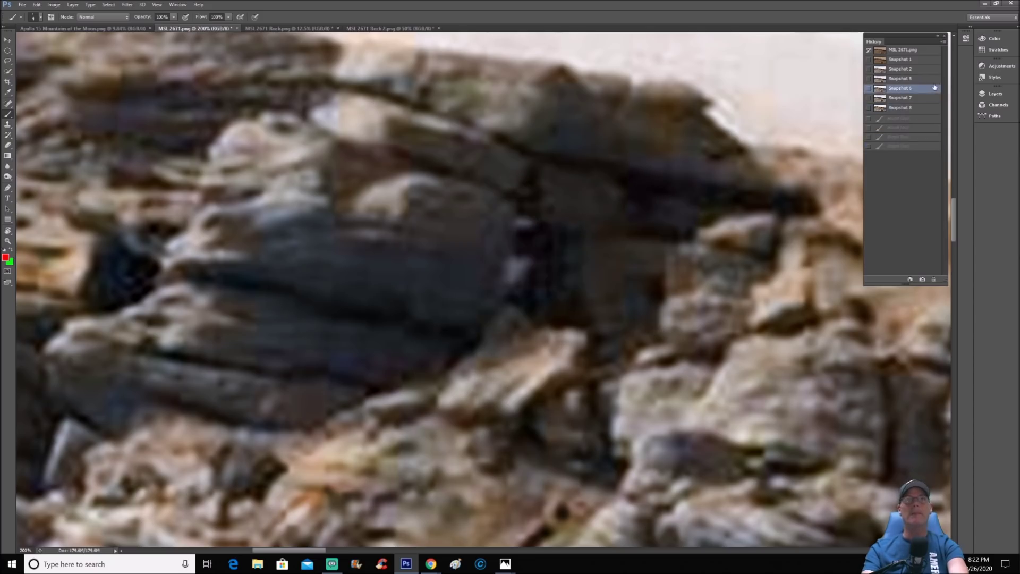
pyautogui.click(920, 61)
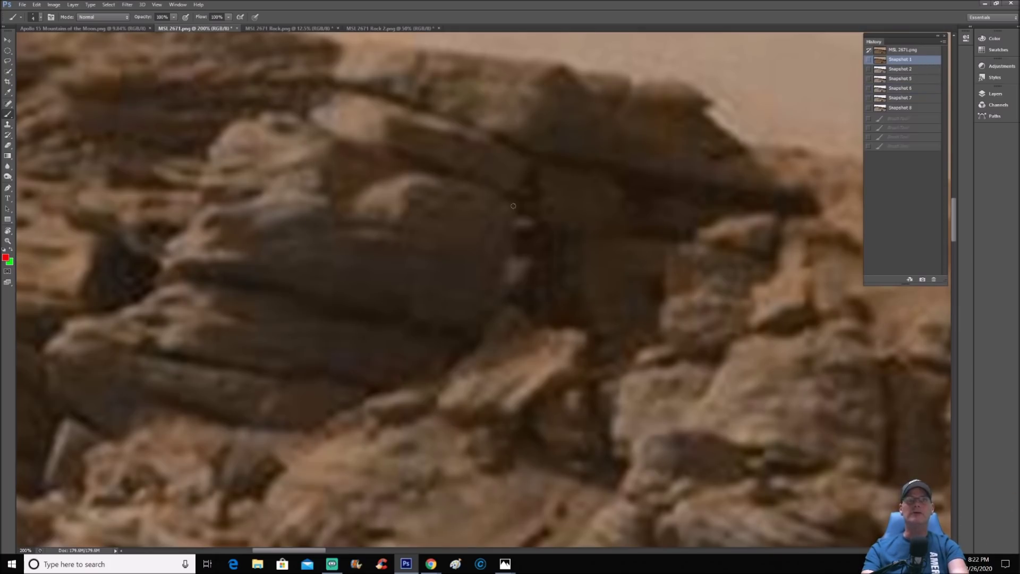
pyautogui.moveTo(504, 203)
pyautogui.mouseDown()
pyautogui.moveTo(514, 202)
pyautogui.moveTo(512, 313)
pyautogui.moveTo(511, 251)
pyautogui.moveTo(485, 218)
pyautogui.moveTo(487, 248)
pyautogui.moveTo(525, 256)
pyautogui.moveTo(524, 282)
pyautogui.mouseUp()
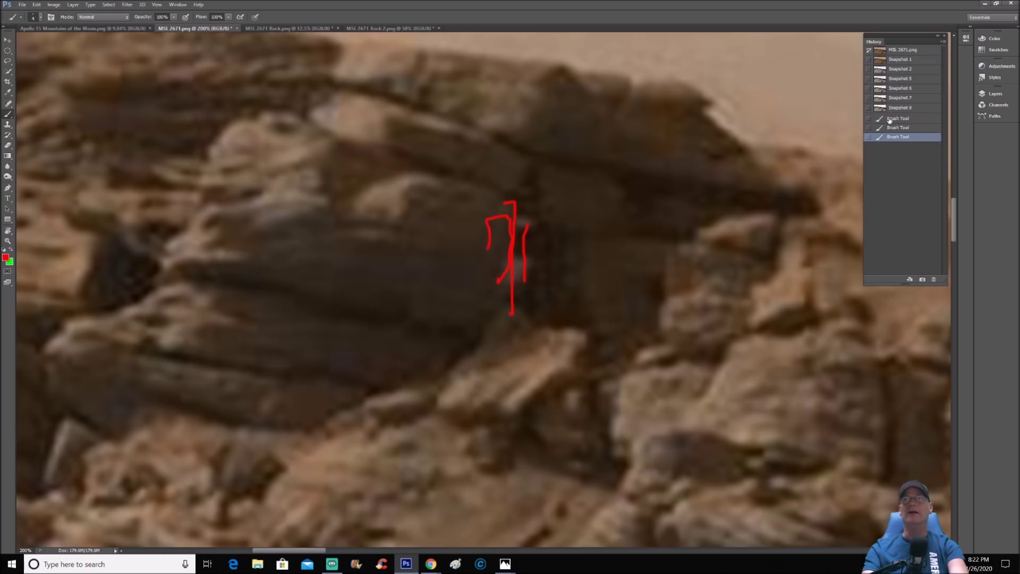
# Restore Snapshot 7 and circle the glowing spots on the shaded ledge beside the crevice, farther right along the ridge, in red
pyautogui.click(919, 99)
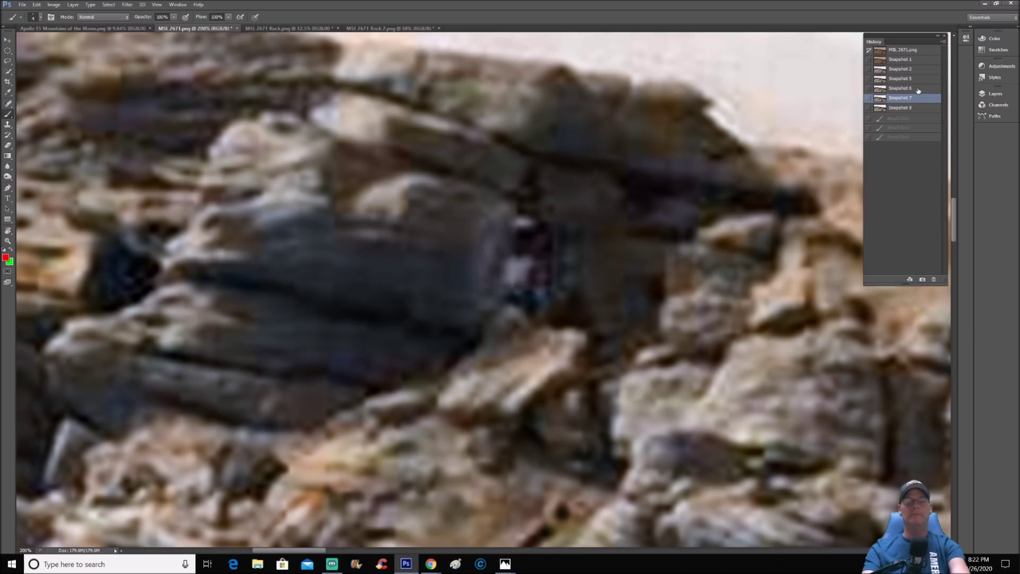
pyautogui.hotkey('ctrl', '-')
pyautogui.hotkey('ctrl', '-')
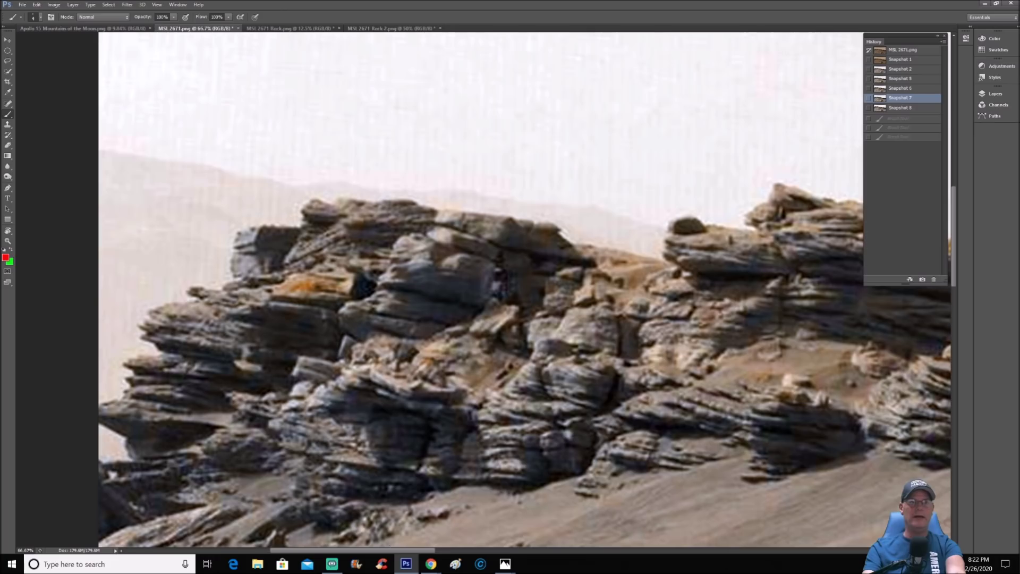
pyautogui.moveTo(391, 552); pyautogui.dragTo(497, 550)
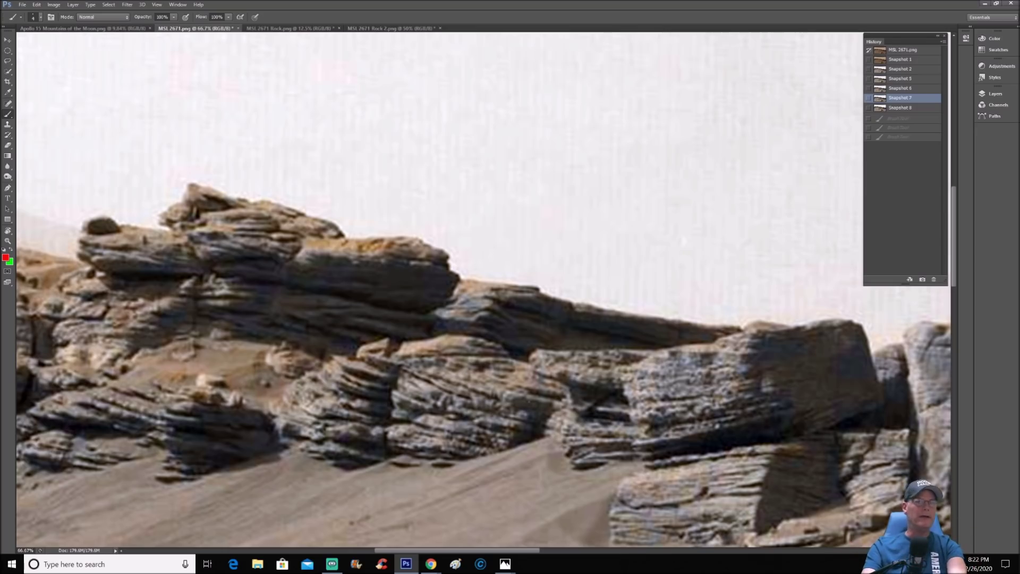
pyautogui.moveTo(497, 551); pyautogui.dragTo(664, 552)
pyautogui.scroll(-5, 478, 319)
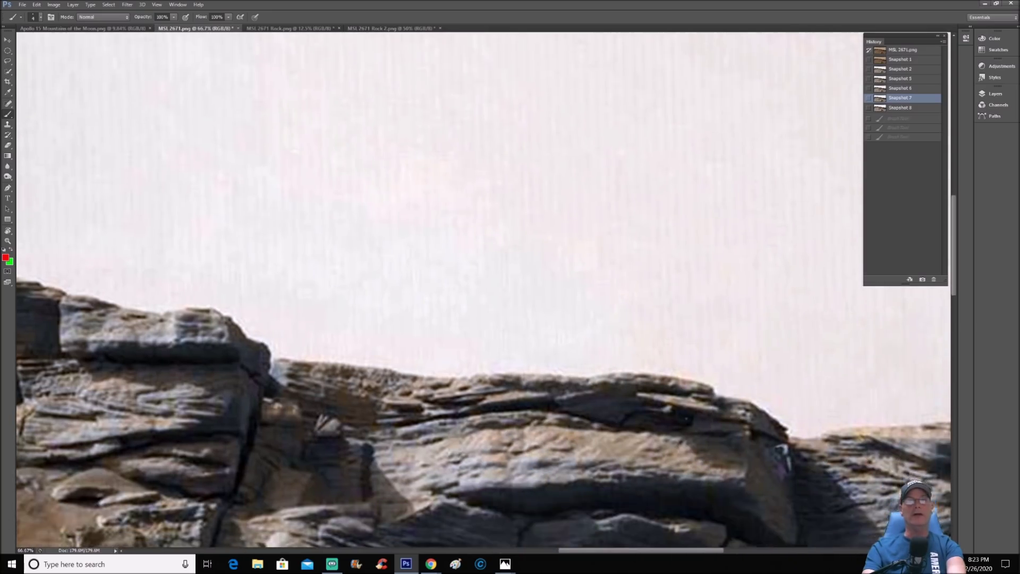
pyautogui.scroll(-2, 473, 427)
pyautogui.hotkey('ctrl', '+')
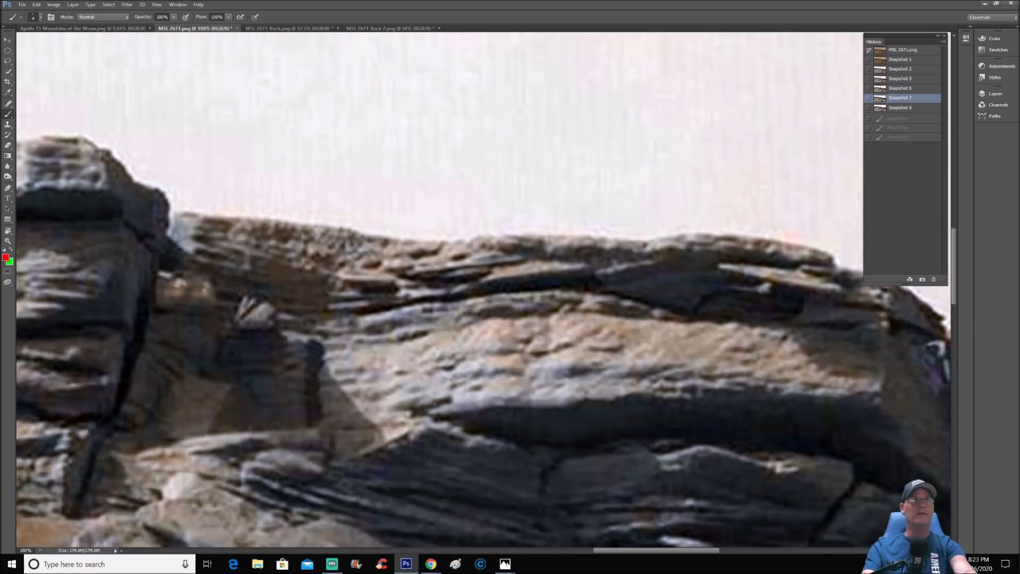
pyautogui.hotkey('ctrl', '+')
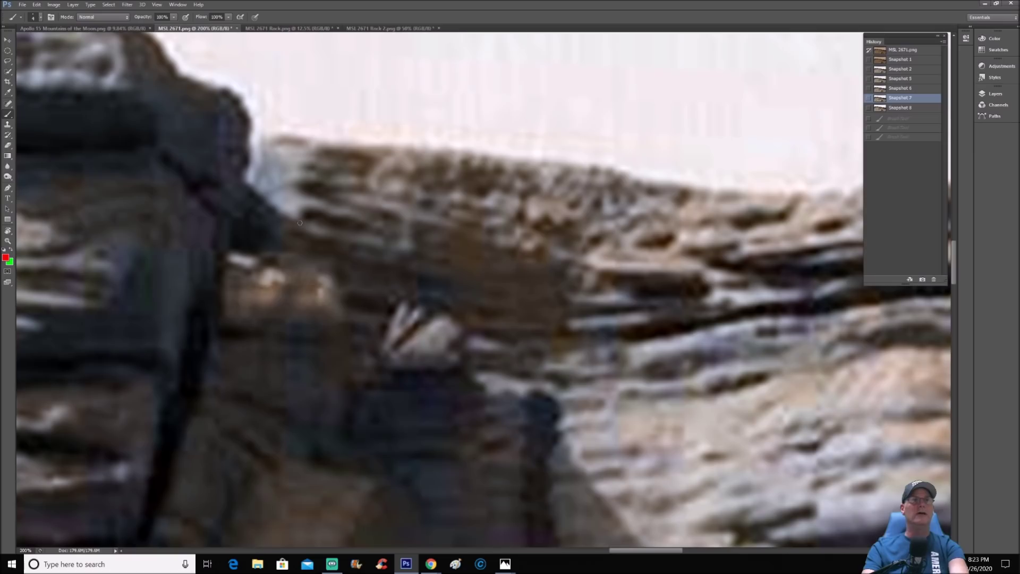
pyautogui.moveTo(266, 206)
pyautogui.mouseDown()
pyautogui.moveTo(218, 222)
pyautogui.moveTo(258, 372)
pyautogui.moveTo(238, 201)
pyautogui.mouseUp()
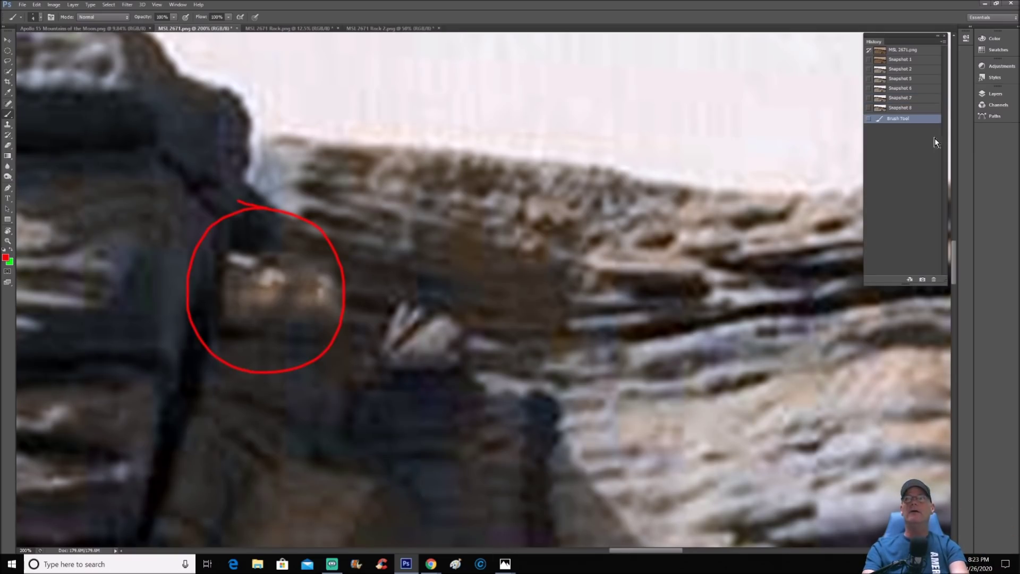
# Compare Snapshots 2, 5, 6 and 7 at the shaded ledge beside the crevice
pyautogui.click(922, 69)
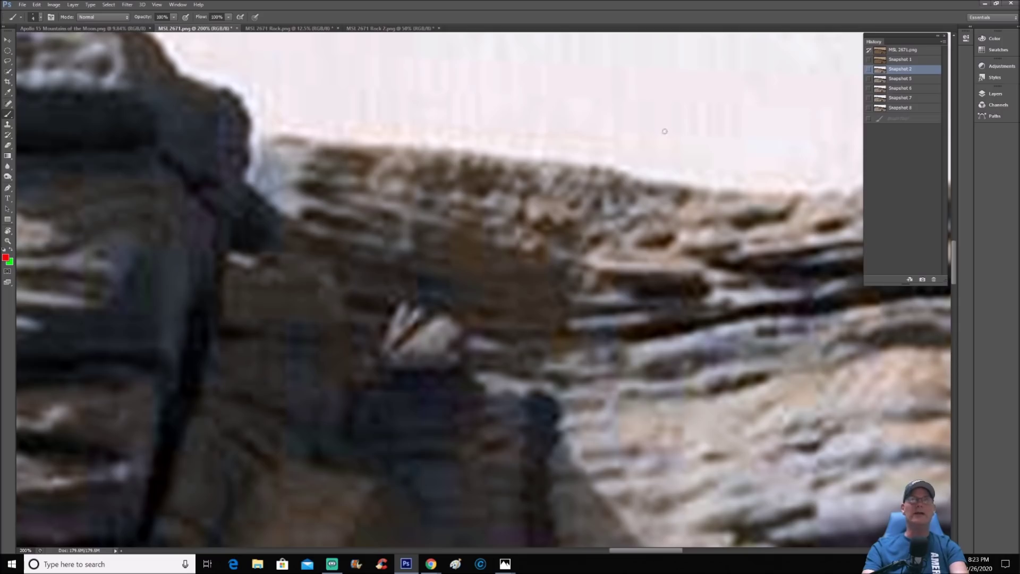
pyautogui.click(890, 81)
pyautogui.click(894, 89)
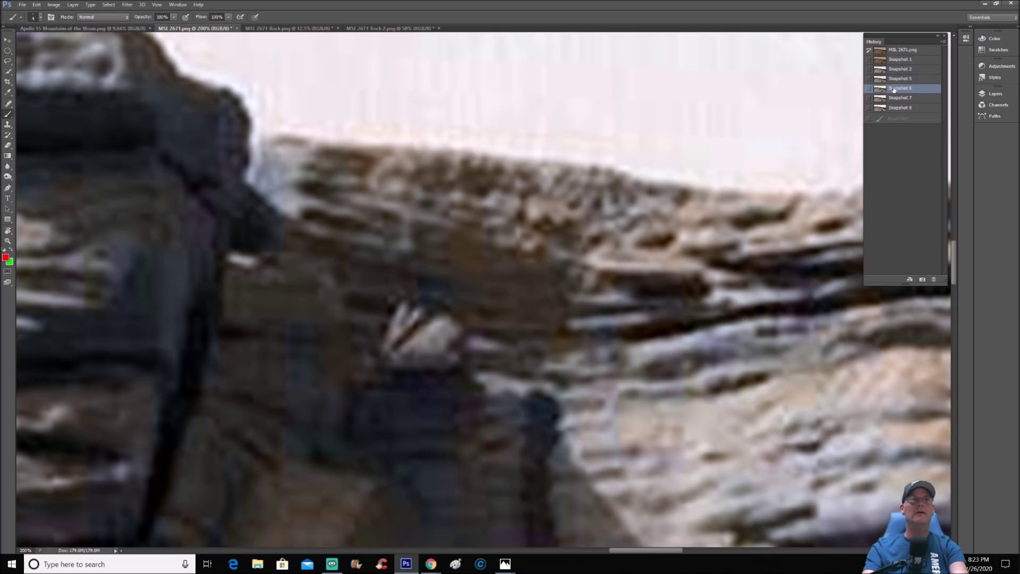
pyautogui.click(894, 101)
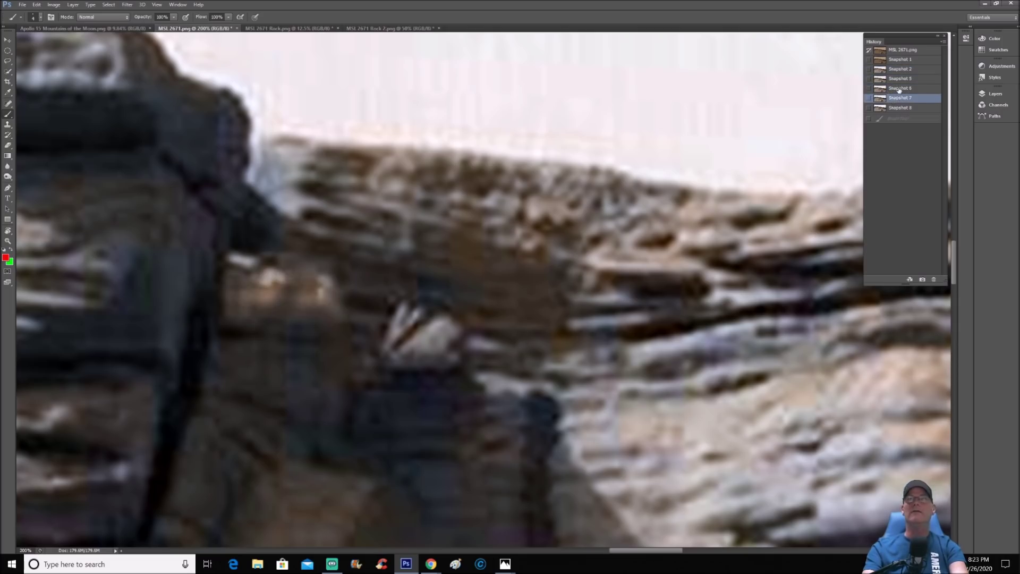
# Restore Snapshot 6 and trace the shapes on the shaded ledge in red
pyautogui.click(897, 89)
pyautogui.moveTo(254, 275)
pyautogui.mouseDown()
pyautogui.moveTo(286, 266)
pyautogui.moveTo(273, 280)
pyautogui.moveTo(282, 283)
pyautogui.moveTo(330, 276)
pyautogui.moveTo(334, 289)
pyautogui.moveTo(287, 265)
pyautogui.moveTo(320, 262)
pyautogui.moveTo(324, 286)
pyautogui.moveTo(345, 319)
pyautogui.mouseUp()
pyautogui.moveTo(251, 270)
pyautogui.mouseDown()
pyautogui.moveTo(225, 268)
pyautogui.moveTo(223, 313)
pyautogui.mouseUp()
# Compare Snapshot 8 with Snapshot 1 at the bright spots below the overhanging tip farther right along the ridge
pyautogui.click(899, 107)
pyautogui.moveTo(632, 551); pyautogui.dragTo(732, 551)
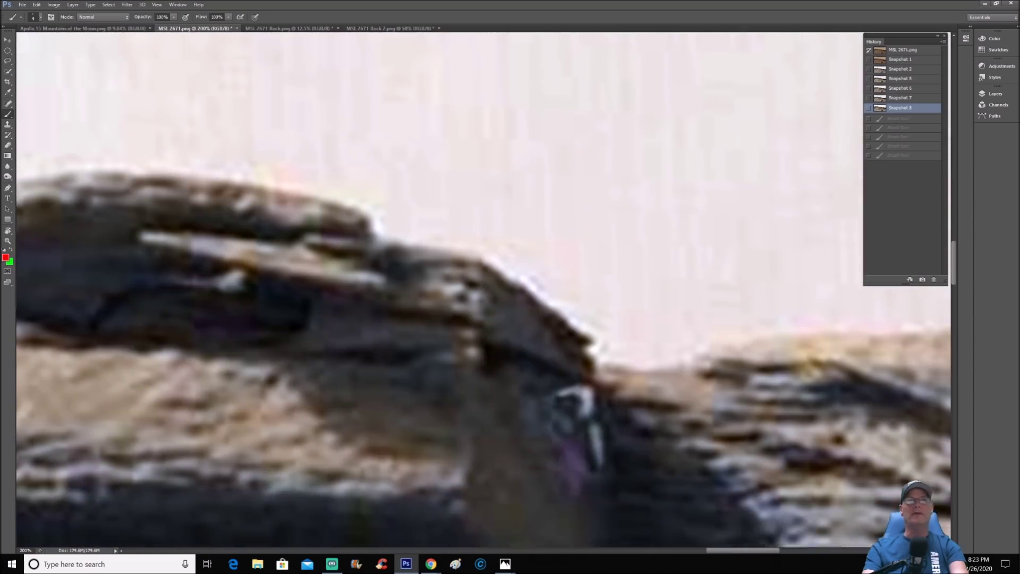
pyautogui.scroll(-1, 797, 340)
pyautogui.click(933, 59)
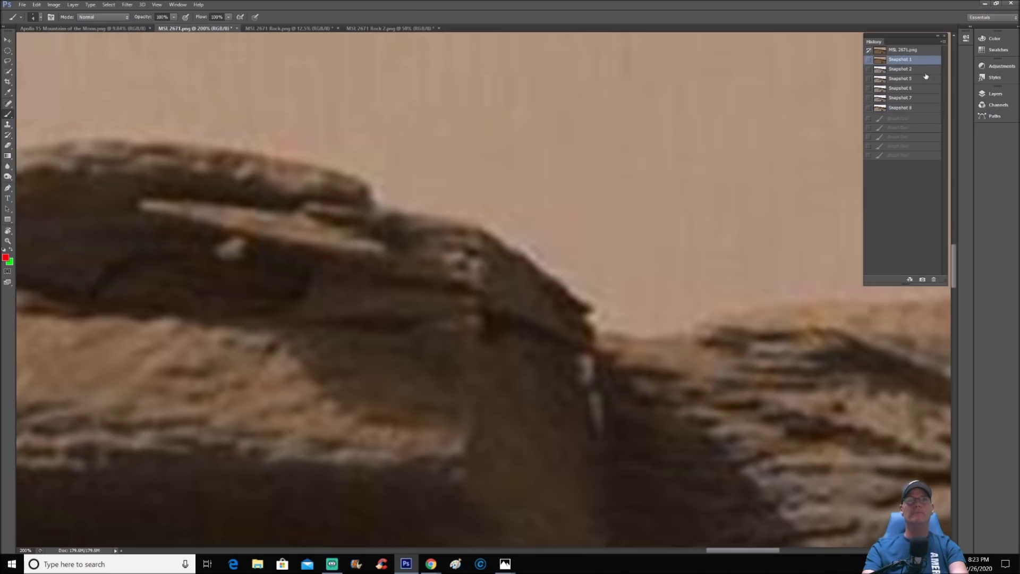
# Switch to Chrome and examine the large leaning slab on the sandy slope in the full-screen MSL 2671 panorama
pyautogui.moveTo(430, 564)
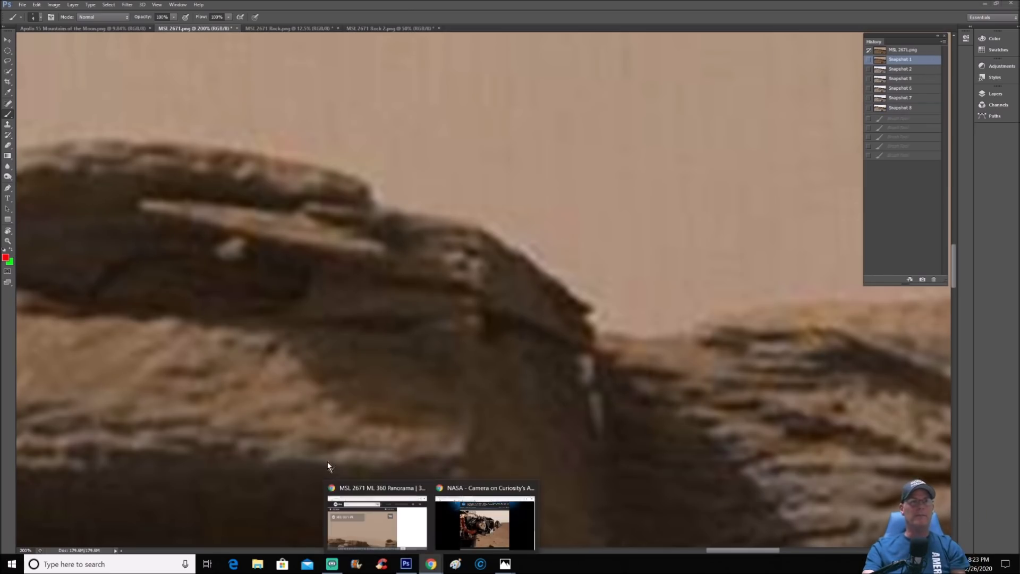
pyautogui.click(362, 528)
pyautogui.click(510, 195)
pyautogui.click(321, 196)
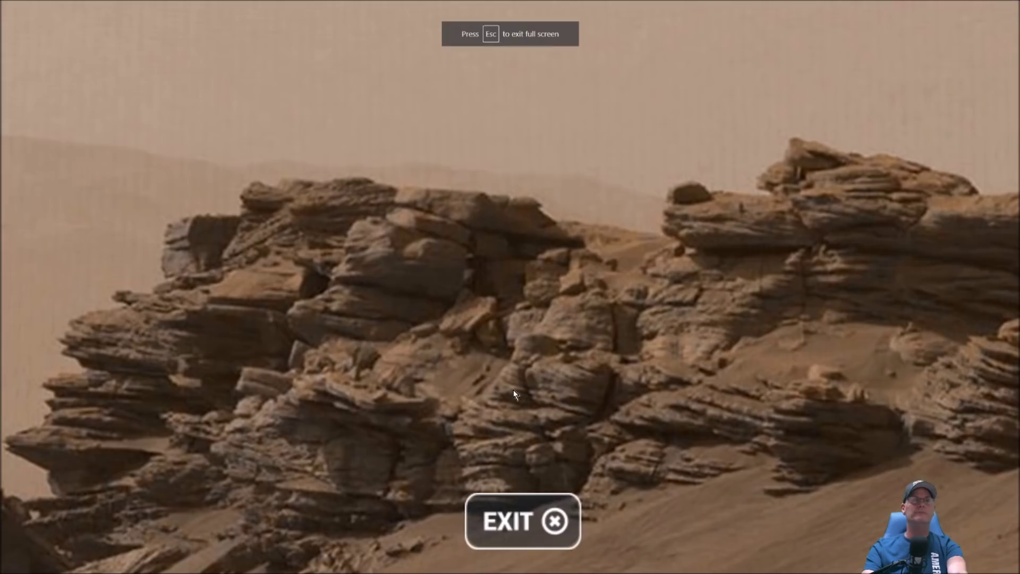
pyautogui.moveTo(223, 451); pyautogui.dragTo(608, 259)
pyautogui.moveTo(389, 400); pyautogui.dragTo(704, 251)
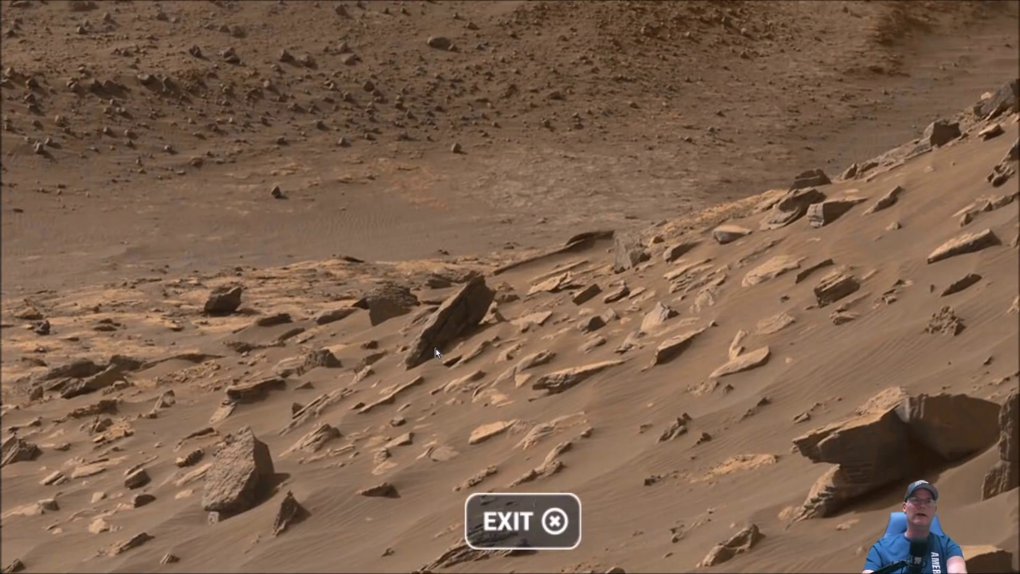
pyautogui.scroll(3, 434, 353)
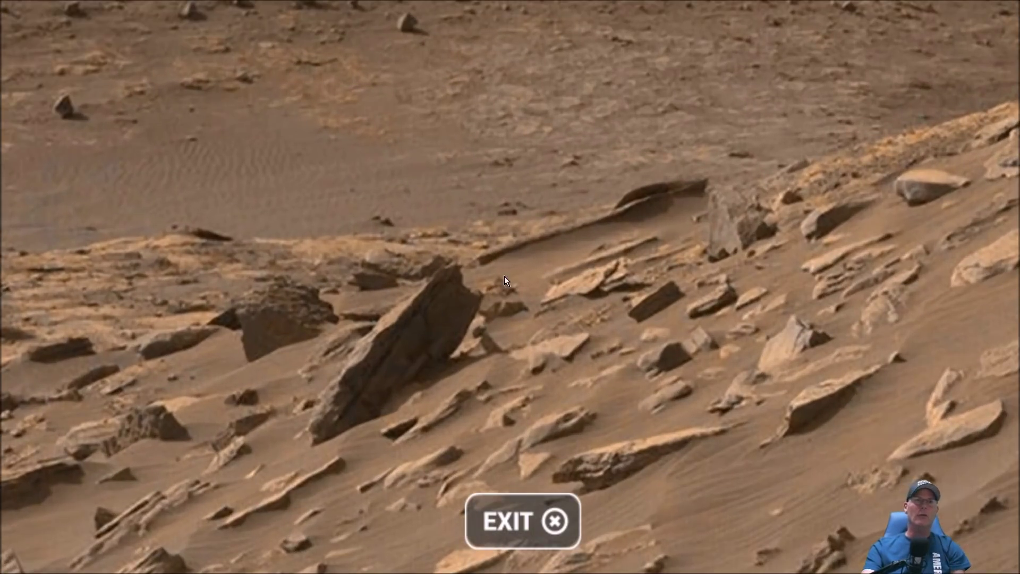
pyautogui.moveTo(529, 308); pyautogui.dragTo(588, 306)
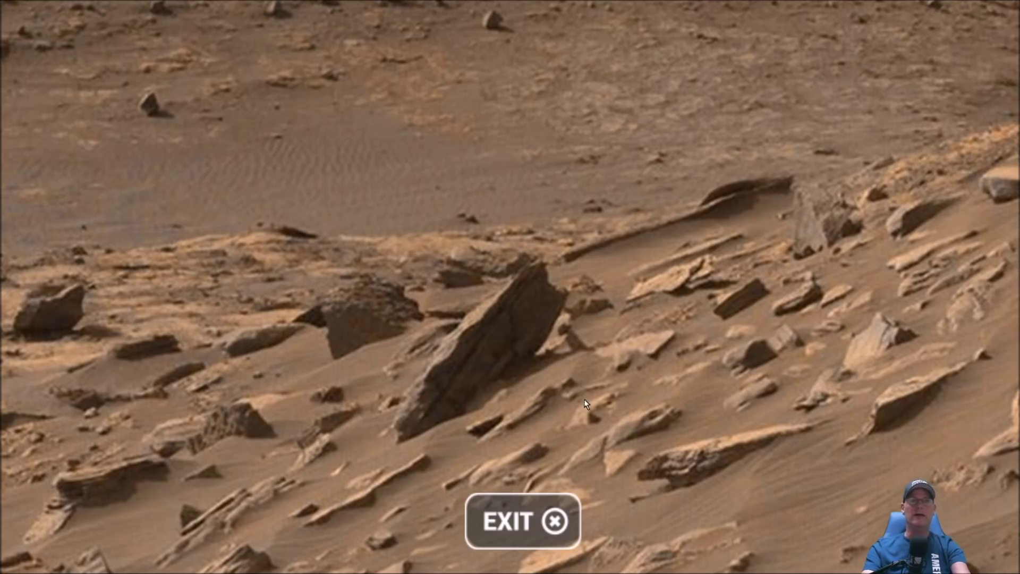
pyautogui.press('Escape')
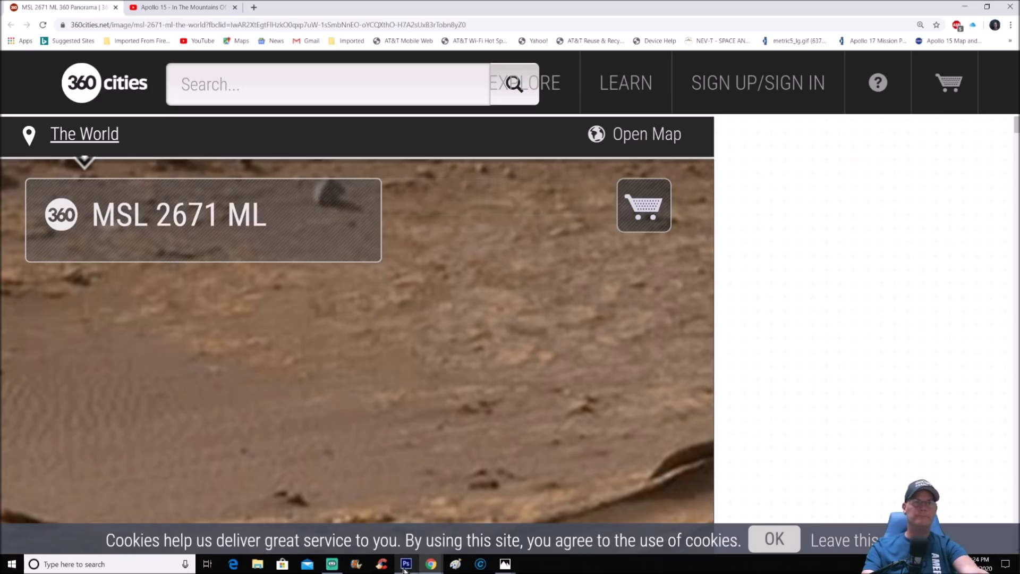
# Switch to Photoshop, show MSL 2671 Rock.png and outline the upper end face of the leaning slab in red on Snapshot 1
pyautogui.click(405, 565)
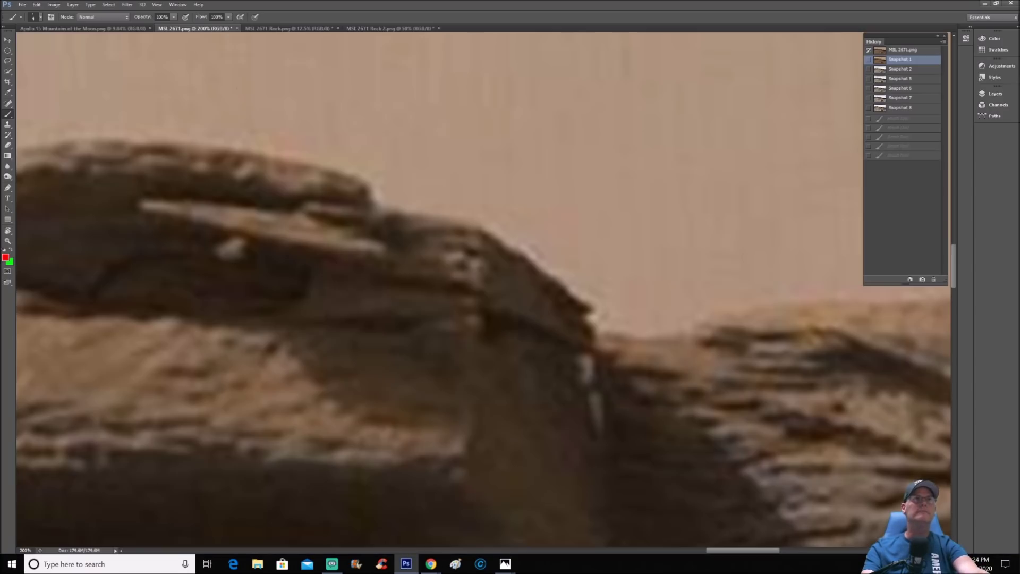
pyautogui.click(266, 29)
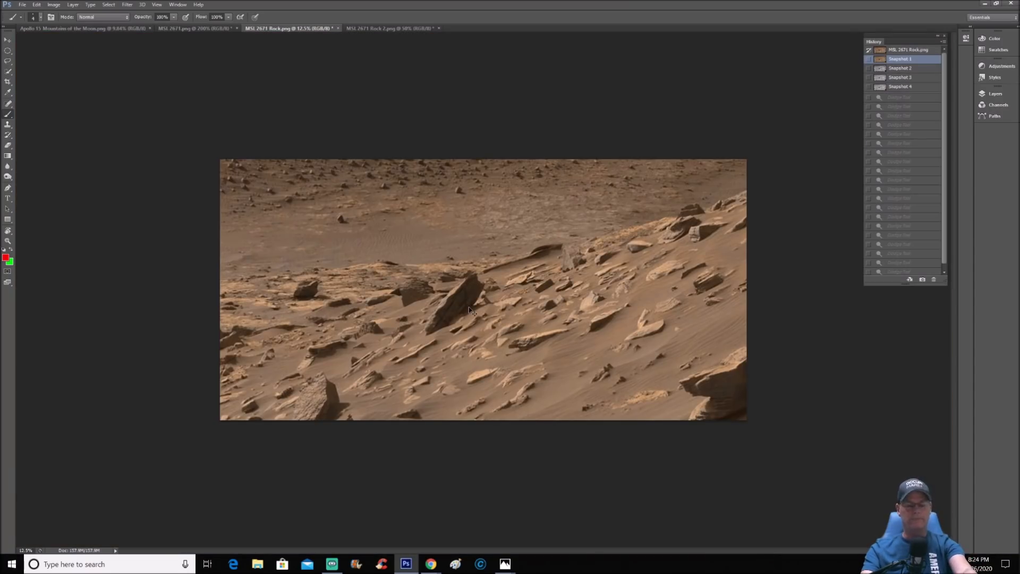
pyautogui.hotkey('ctrl', '+')
pyautogui.hotkey('ctrl', '+')
pyautogui.hotkey('ctrl', '+')
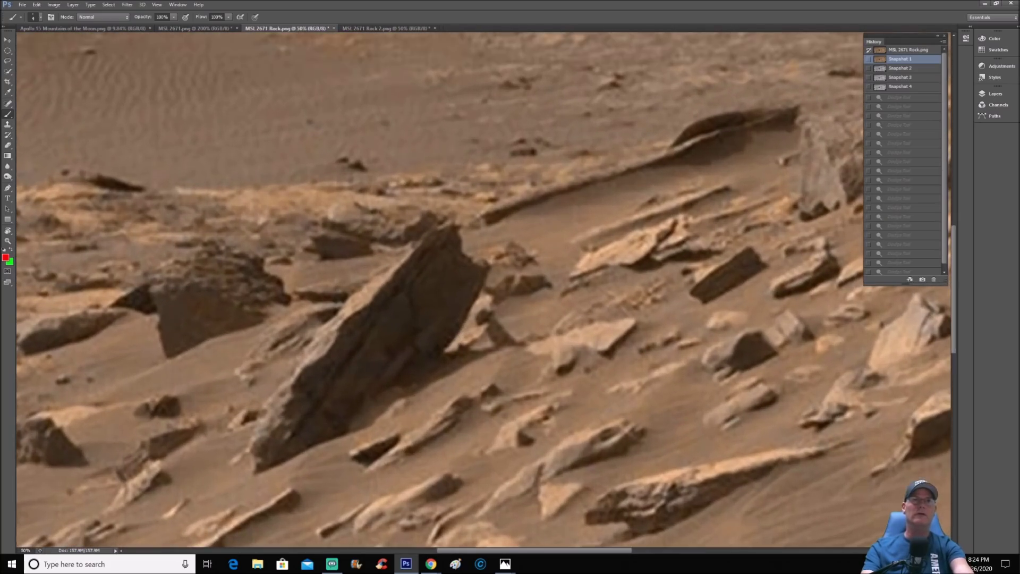
pyautogui.moveTo(552, 553); pyautogui.dragTo(542, 553)
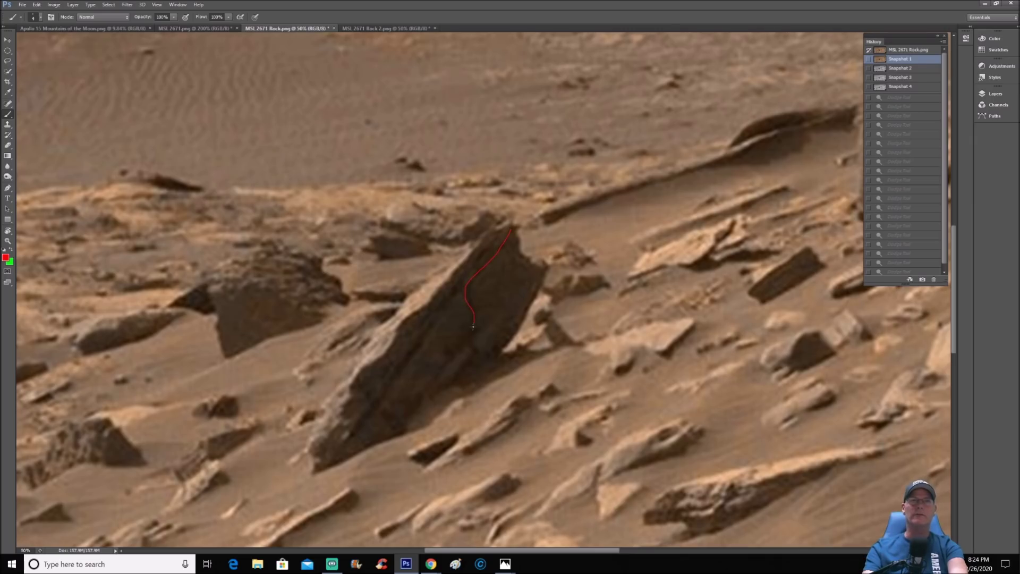
pyautogui.moveTo(469, 335)
pyautogui.mouseDown()
pyautogui.moveTo(476, 348)
pyautogui.moveTo(507, 339)
pyautogui.moveTo(541, 293)
pyautogui.mouseUp()
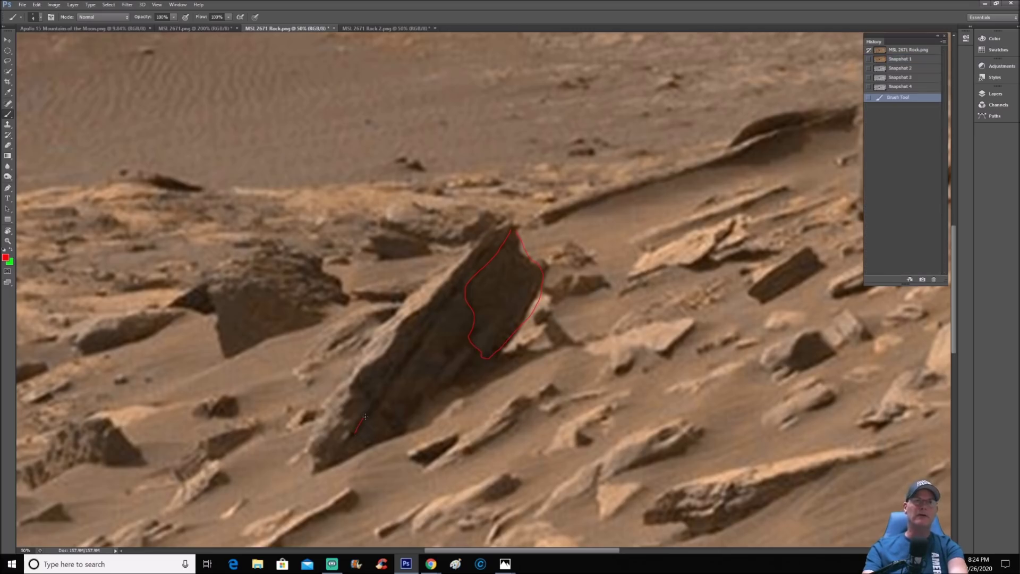
# Trace two long parallel lines along the slab's shaded face and a short line crossing them near its lower end in red
pyautogui.moveTo(388, 387); pyautogui.dragTo(454, 296)
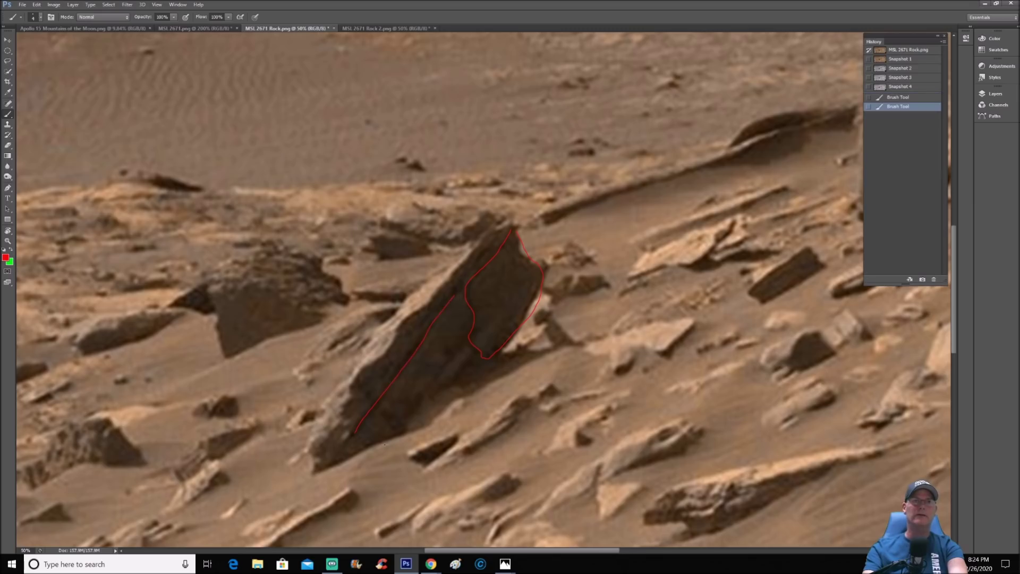
pyautogui.moveTo(458, 356); pyautogui.dragTo(476, 335)
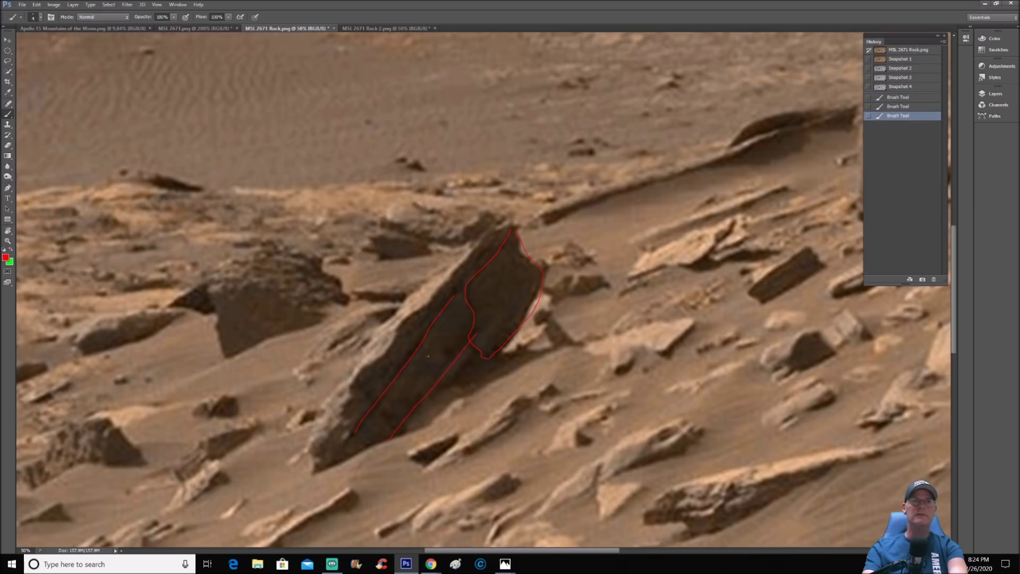
pyautogui.moveTo(375, 402); pyautogui.dragTo(396, 428)
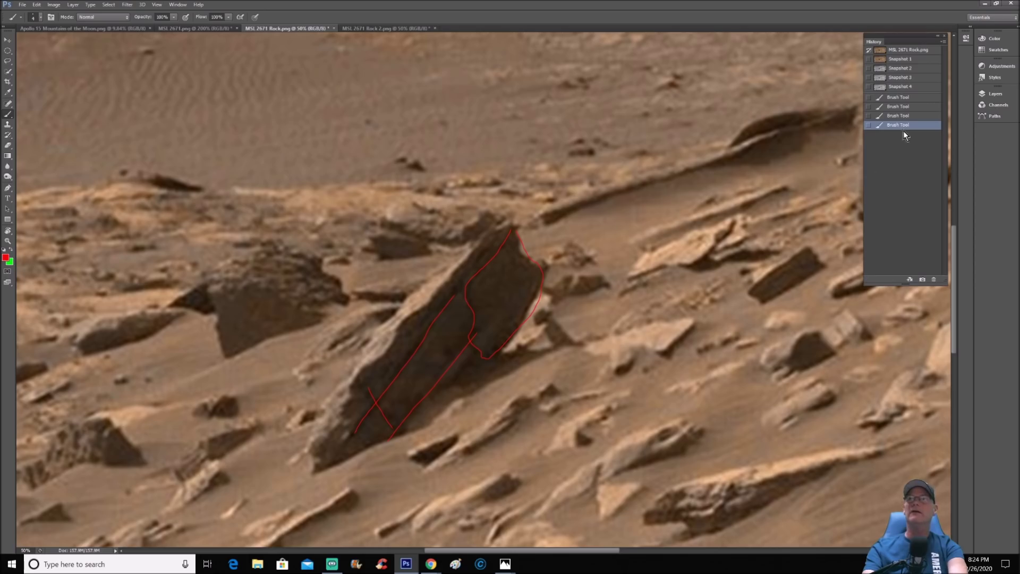
# Restore Snapshot 4 and rotate the canvas view about 44° clockwise so the leaning slab lies horizontal
pyautogui.click(915, 89)
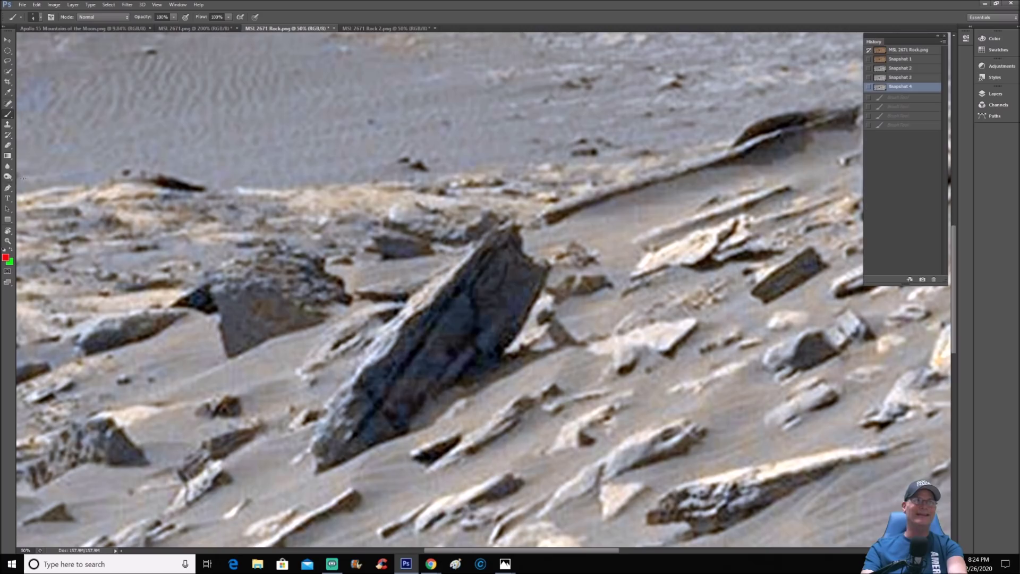
pyautogui.click(7, 231)
pyautogui.moveTo(351, 211); pyautogui.dragTo(449, 139)
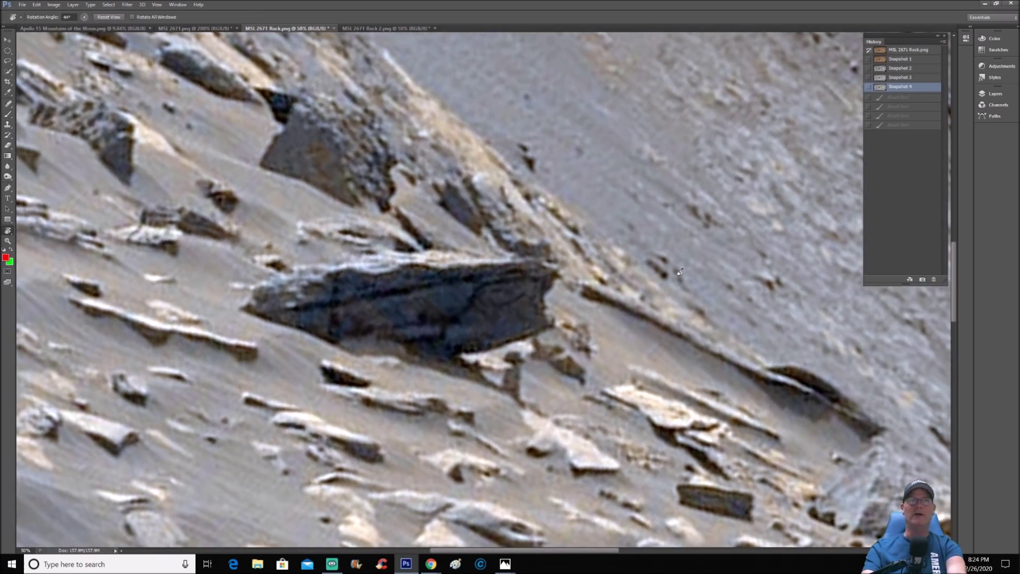
# Compare Snapshot 1 with Snapshot 4 on the rotated slab and view it within the whole scene on Snapshot 4
pyautogui.click(927, 61)
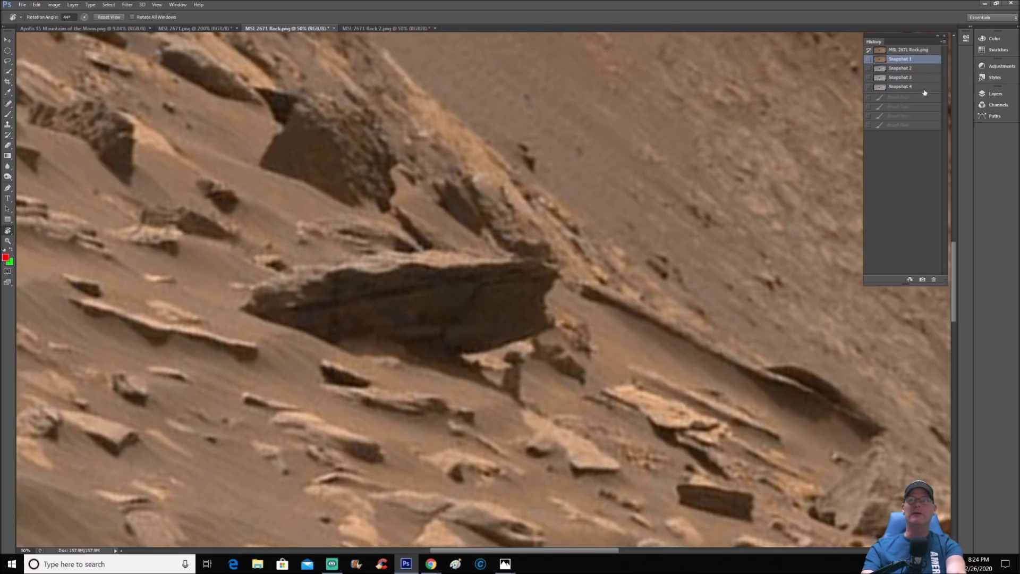
pyautogui.click(925, 88)
pyautogui.click(924, 59)
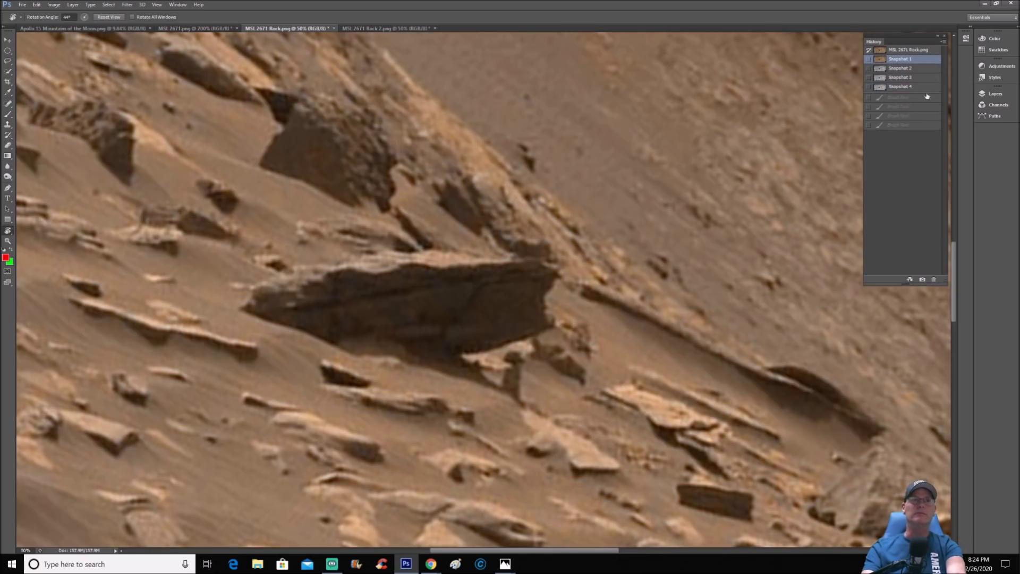
pyautogui.click(928, 87)
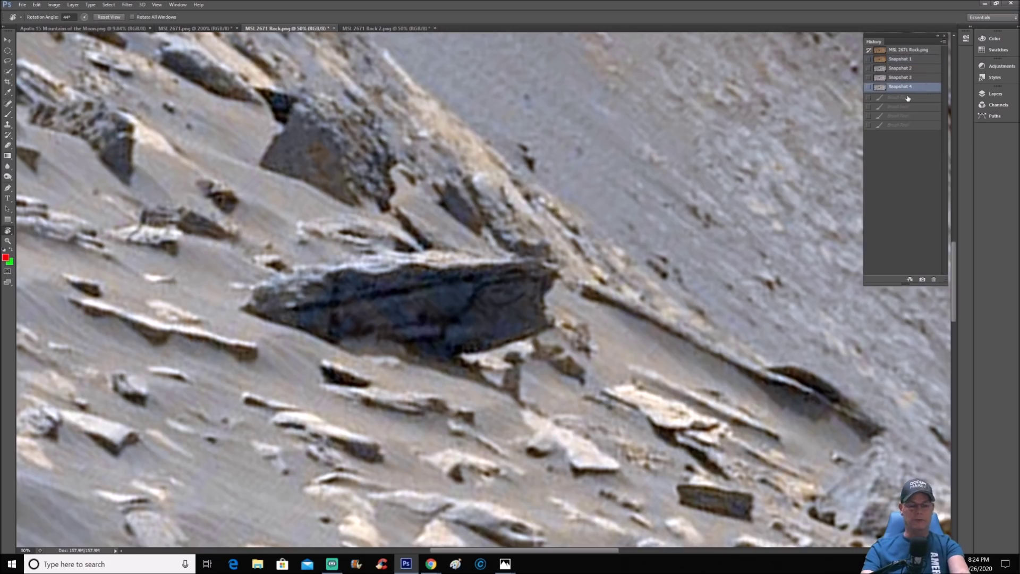
pyautogui.hotkey('ctrl', '0')
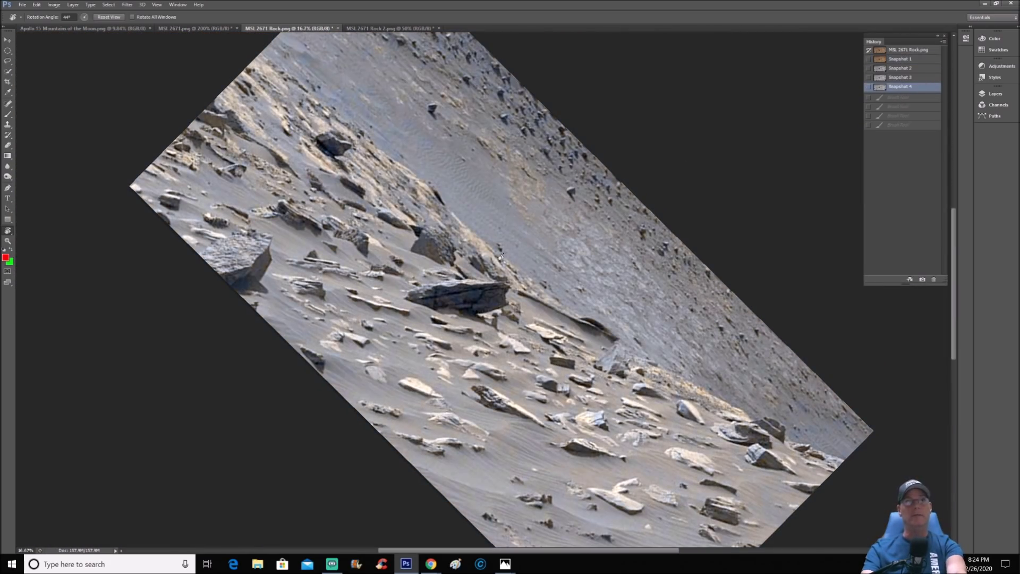
pyautogui.hotkey('ctrl', '+')
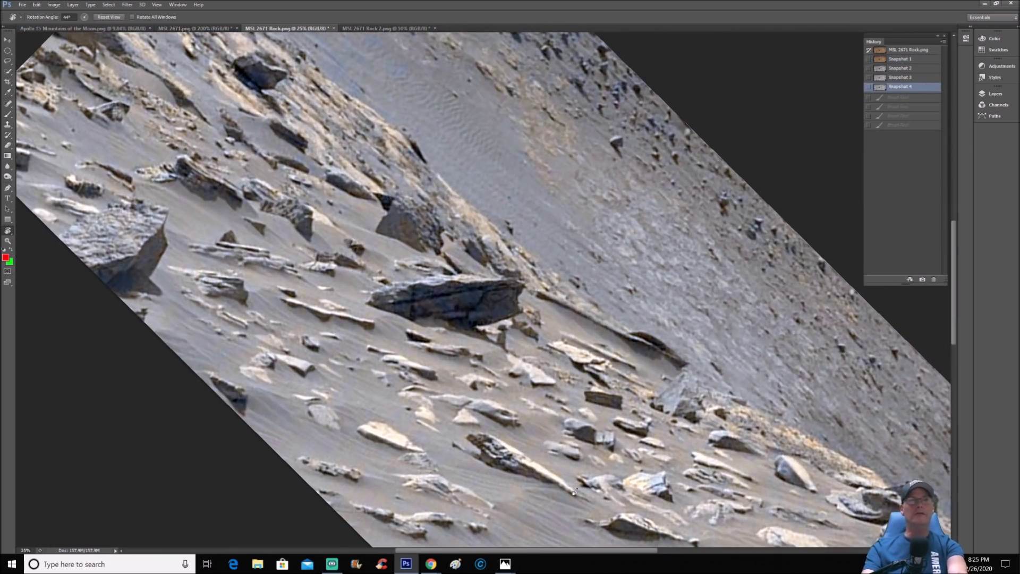